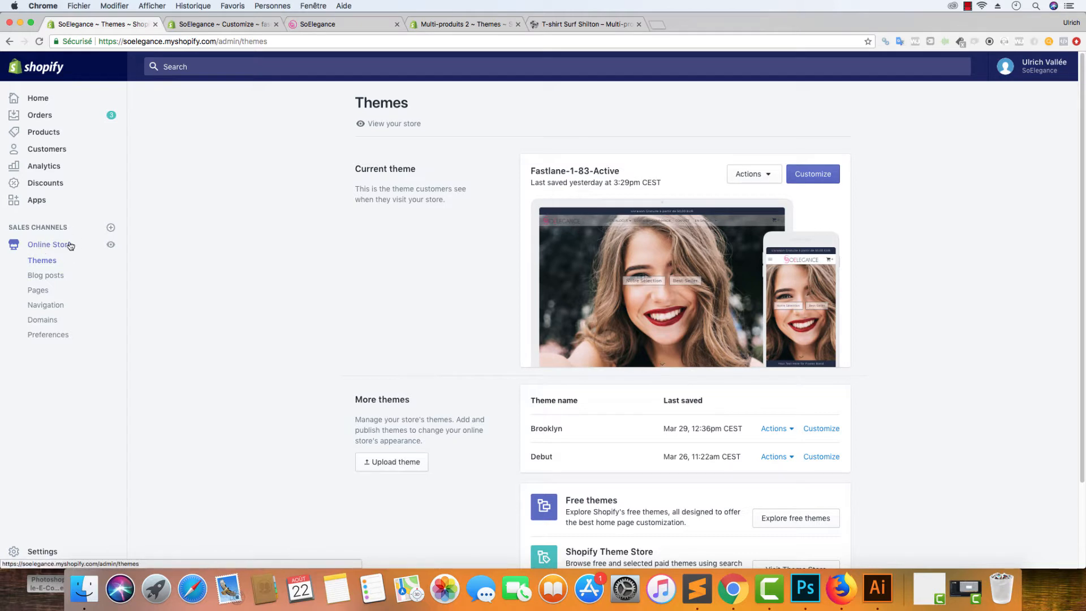
- Open the store's navigation menus and examine the items and sub-items of the main menu
click(45, 309)
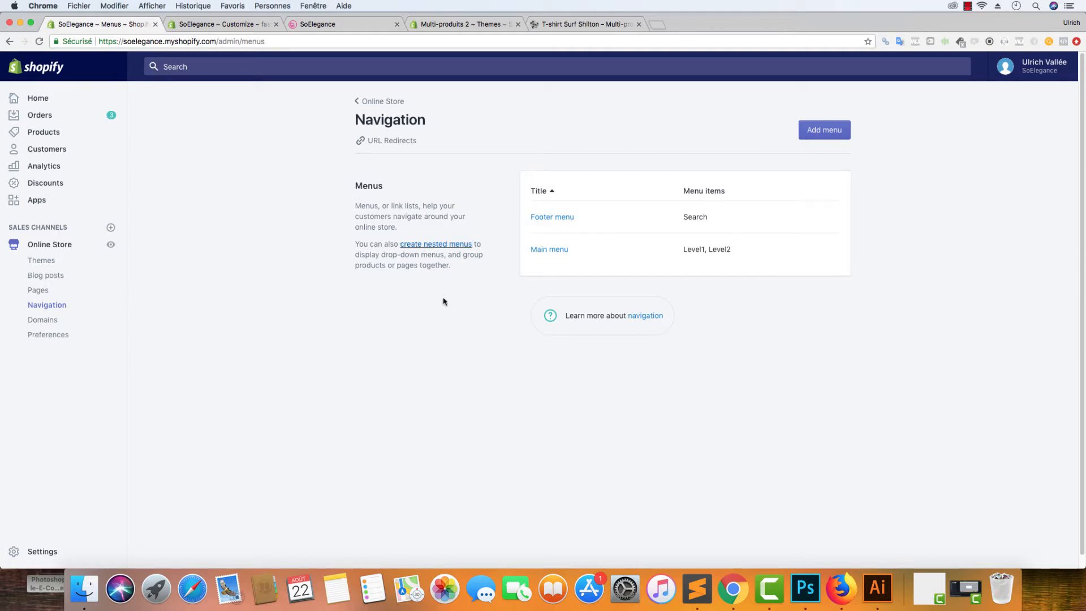
click(552, 256)
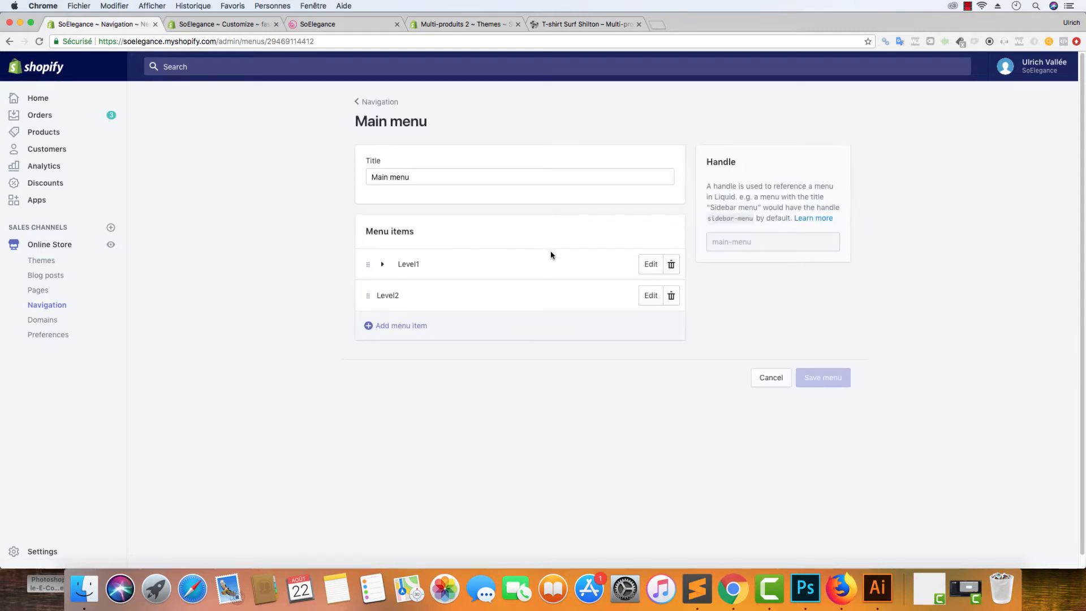
click(381, 266)
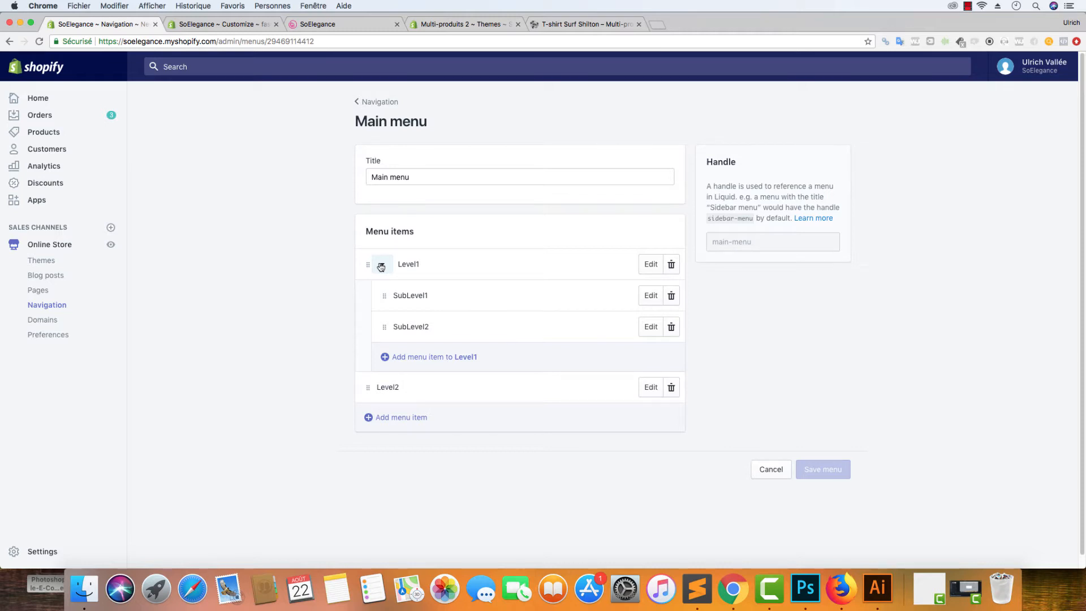
click(375, 103)
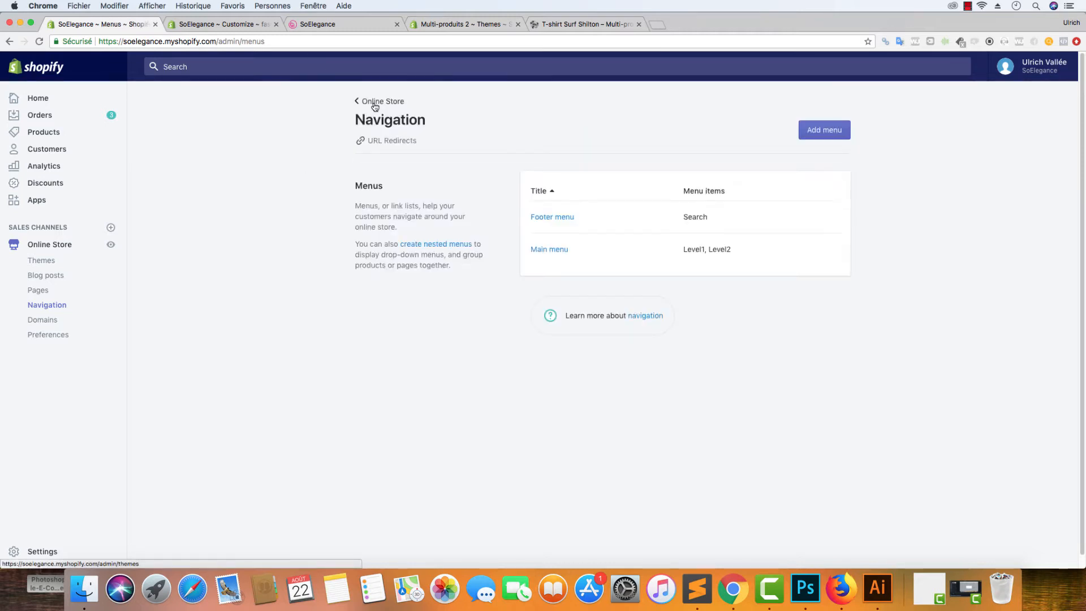
click(555, 253)
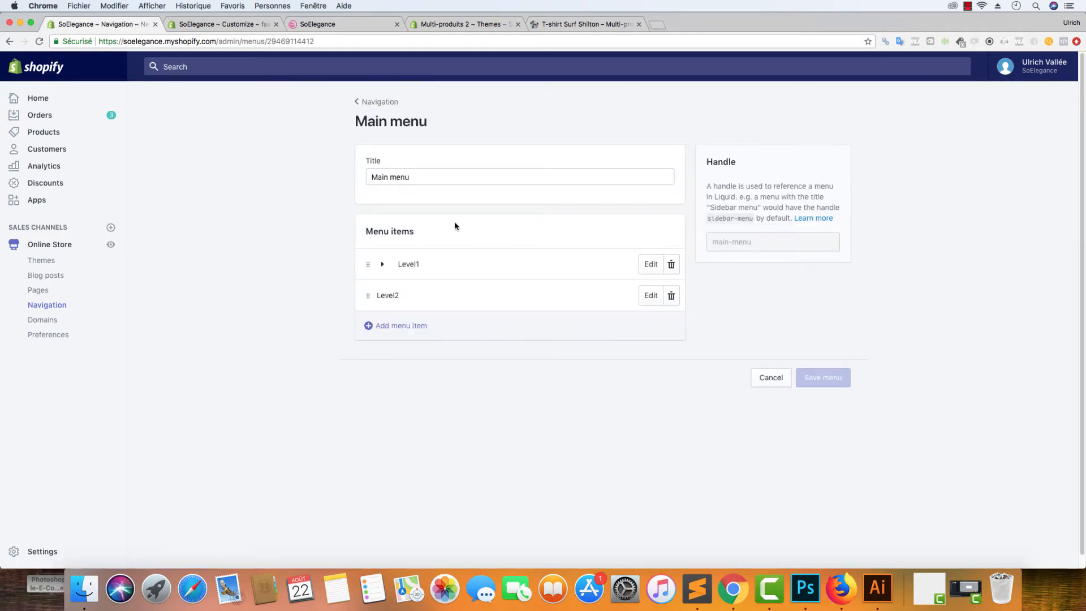
click(388, 105)
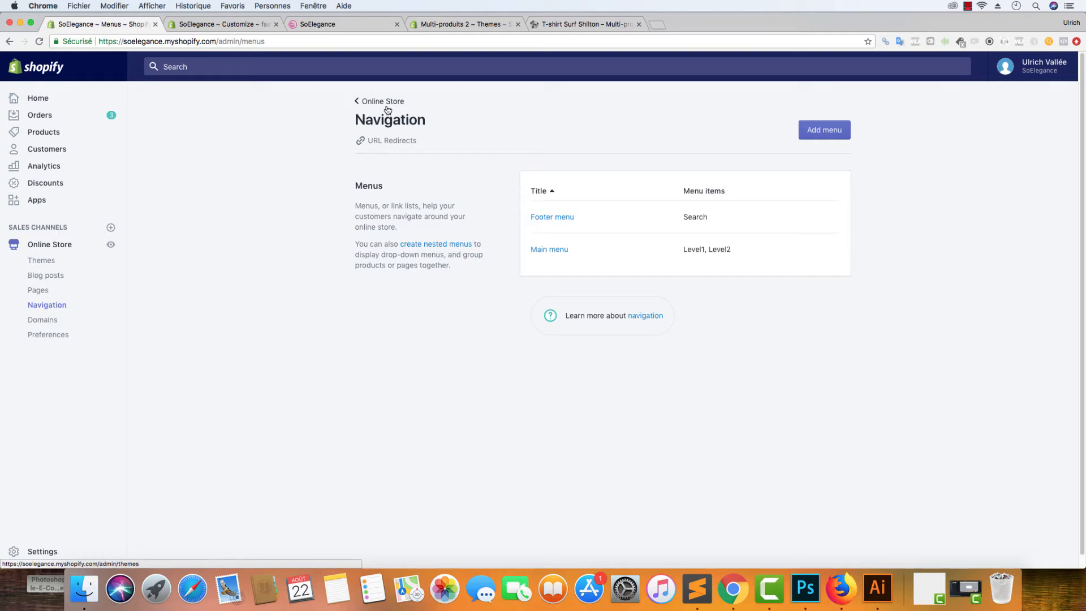
- Start a new navigation menu titled SELECTION
click(812, 131)
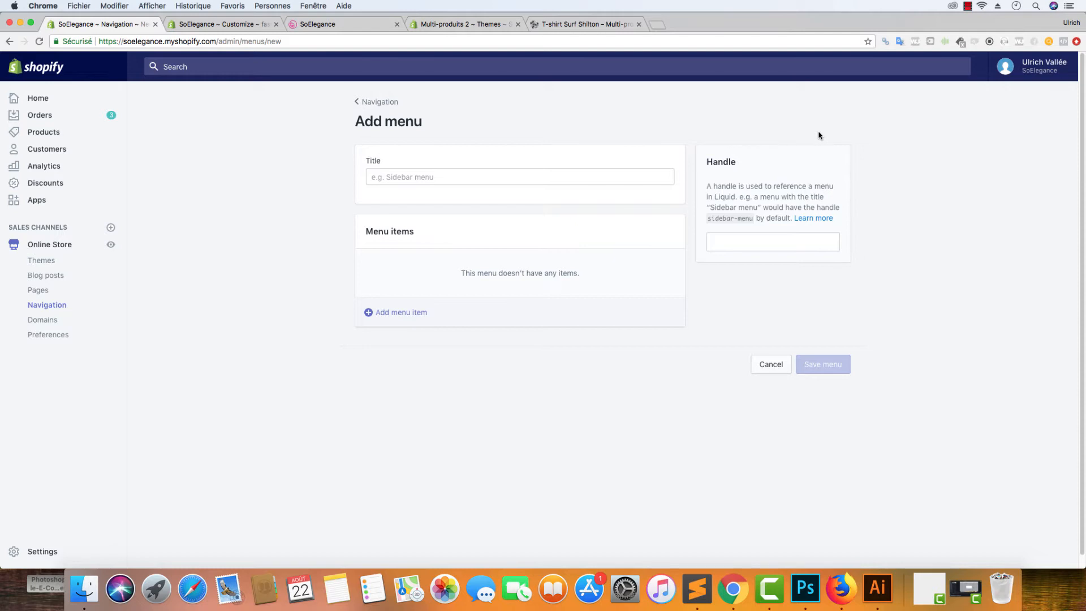
click(384, 171)
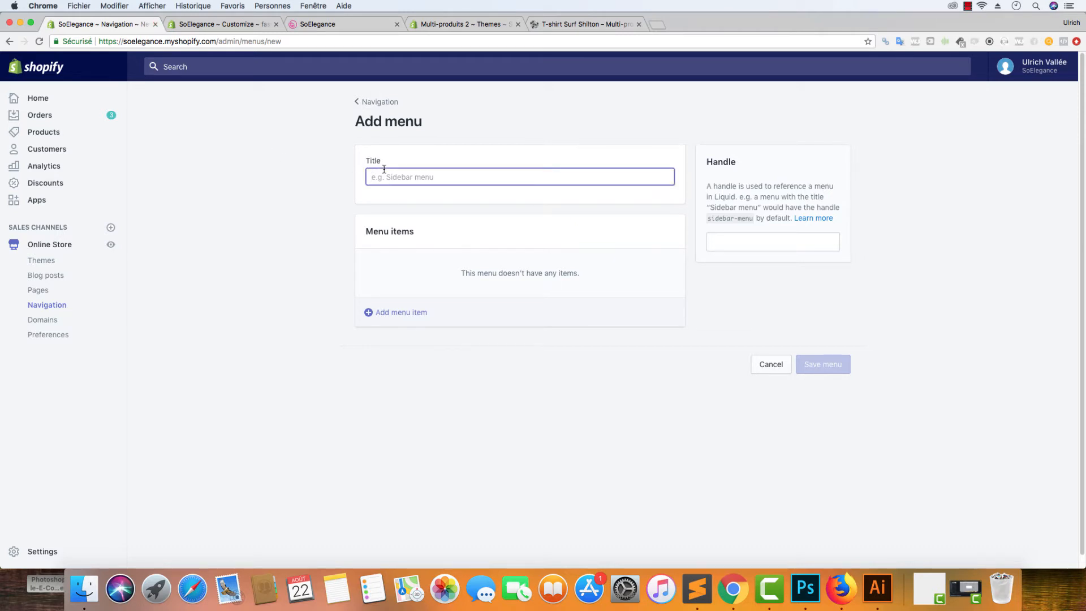
text(Sl)
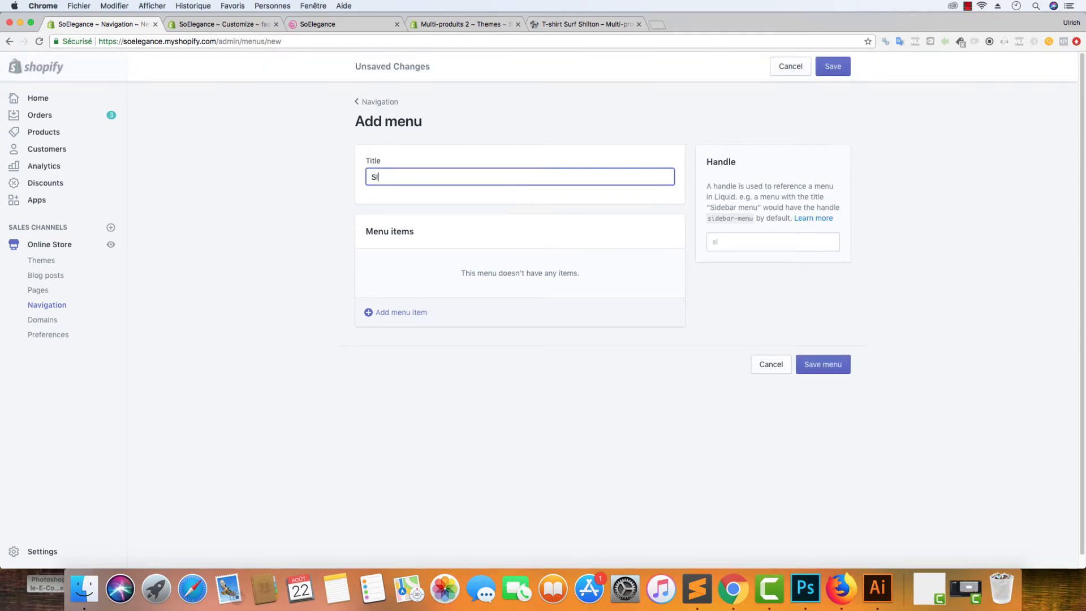
key(BackSpace)
text(ELECTION)
click(483, 137)
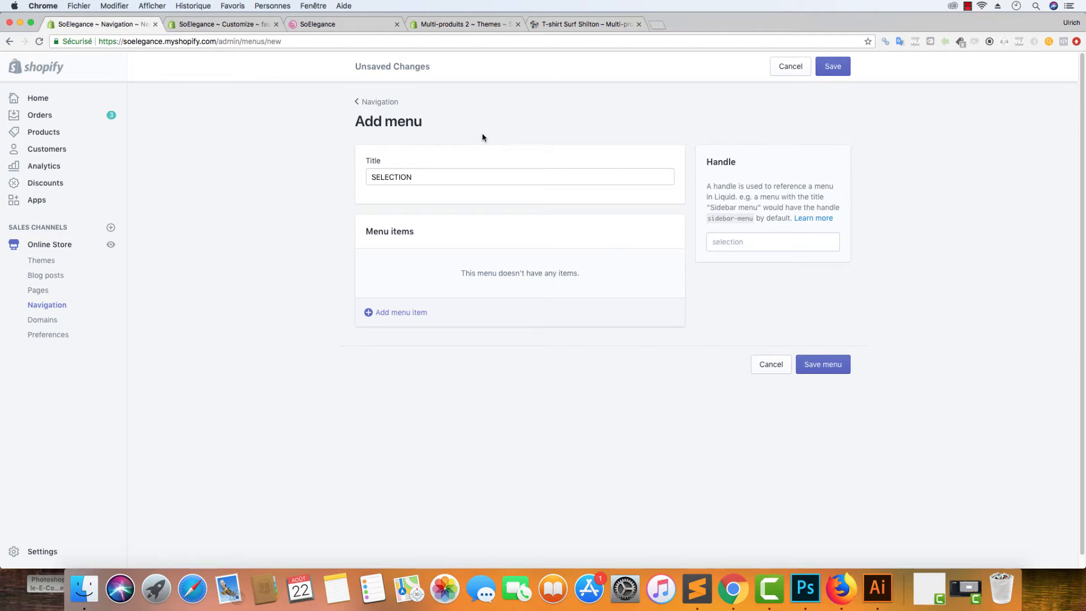
- Add a menu item named Sélection that links to the NOTRE SÉLECTION collection
click(389, 318)
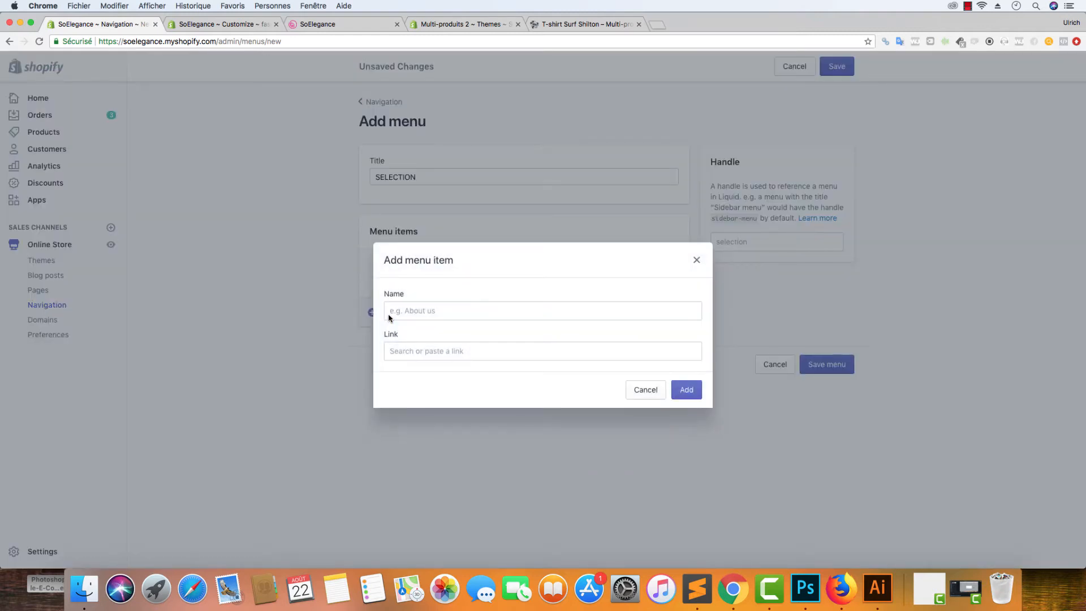
click(441, 303)
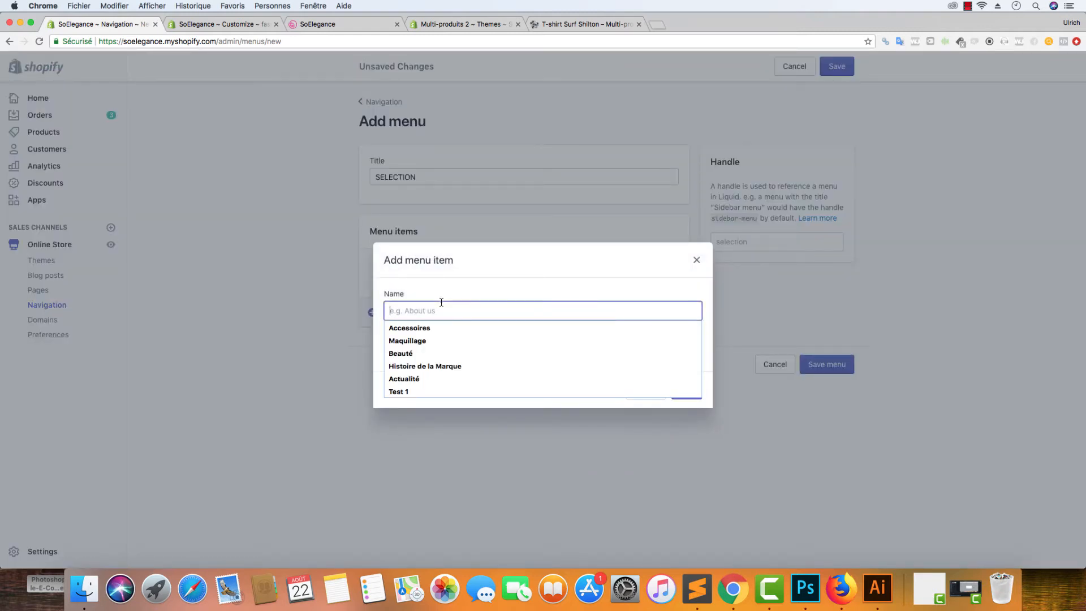
text(Sélection)
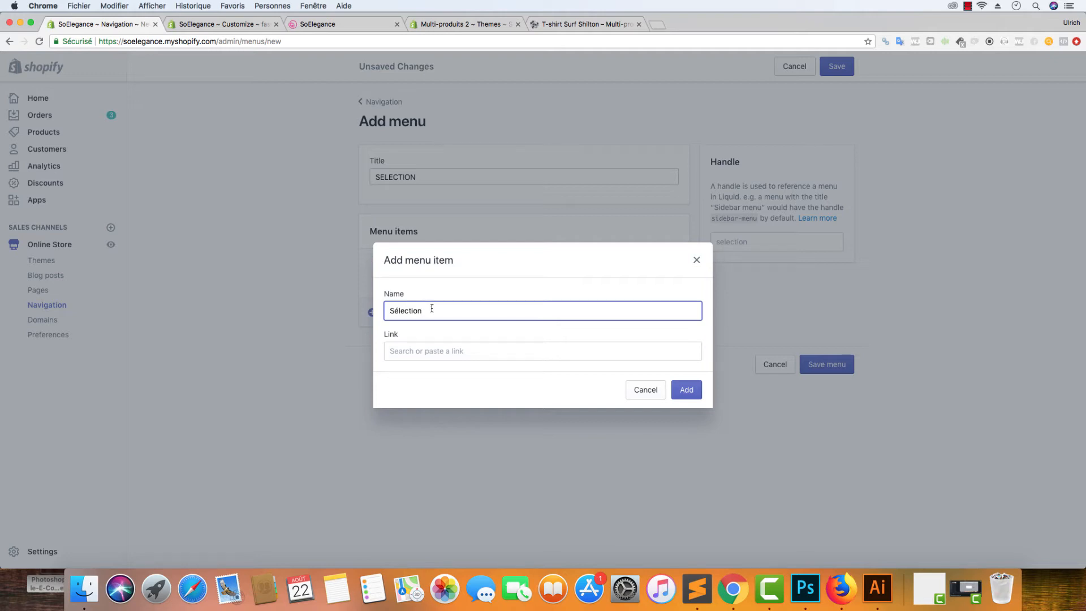
click(458, 352)
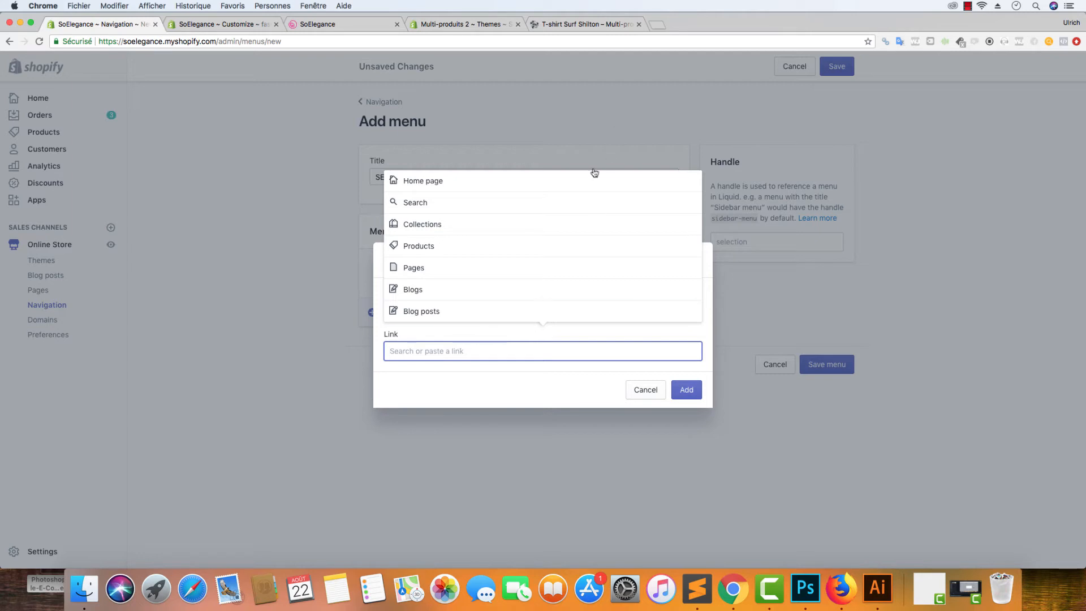
click(543, 224)
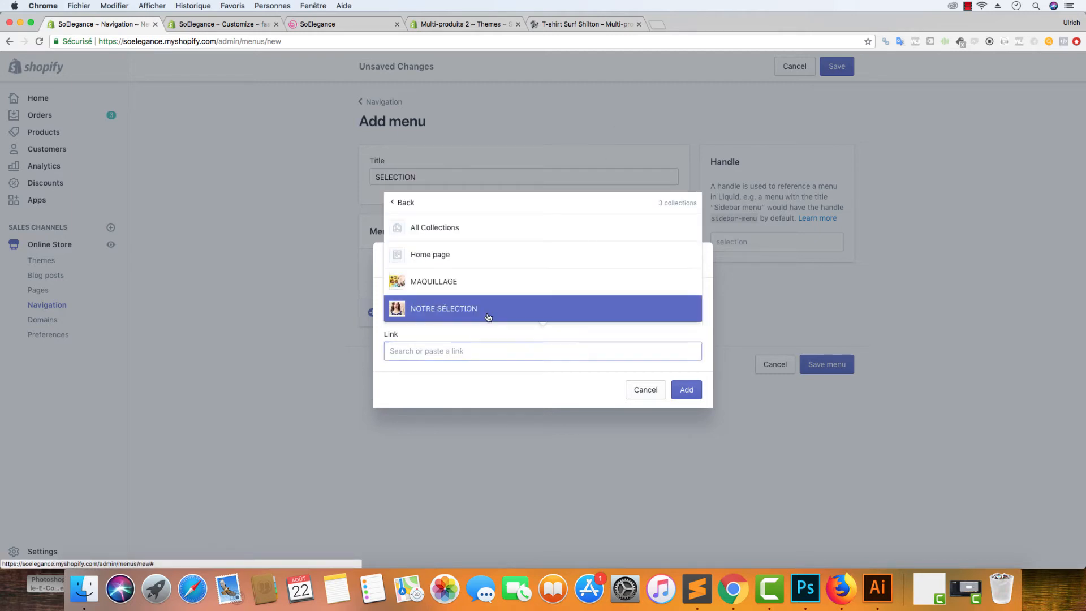
click(486, 310)
click(685, 412)
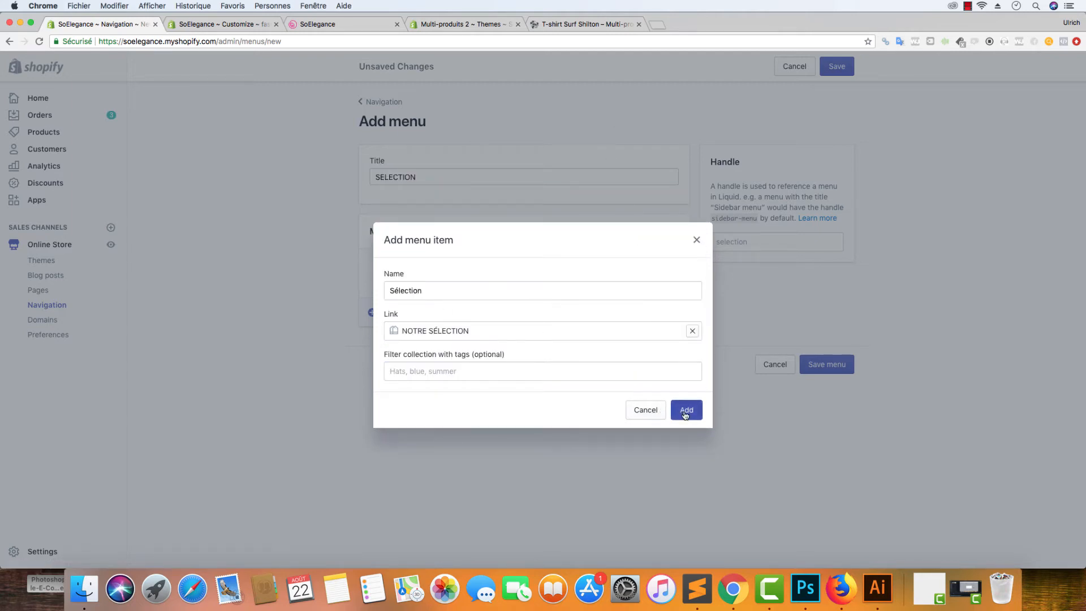
- Try the name Notre Sélection for the Sélection menu item and restore its name to Sélection
click(651, 264)
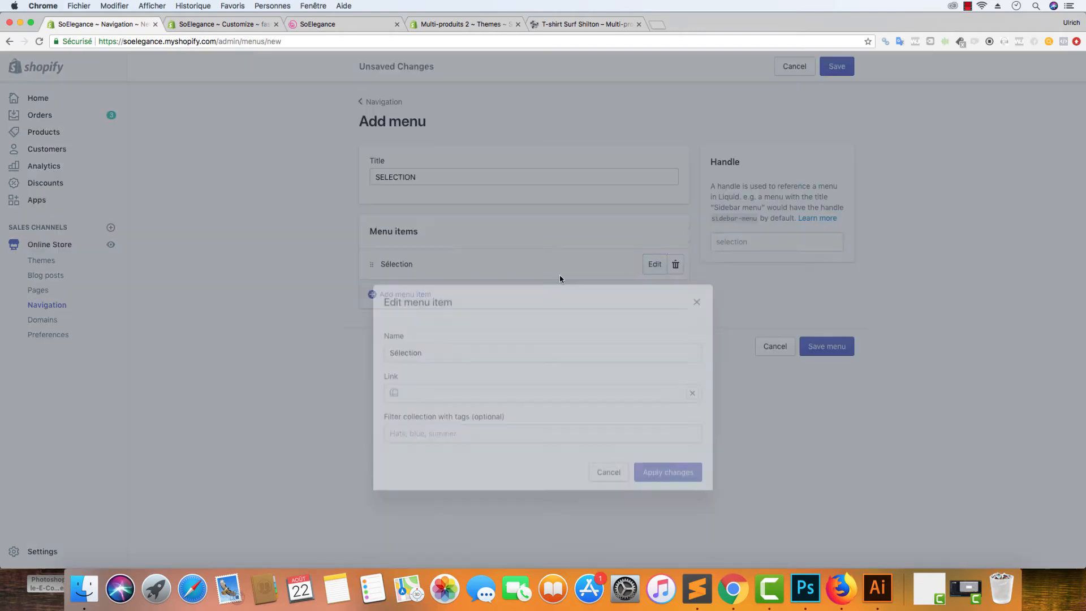
click(409, 290)
text(Notre)
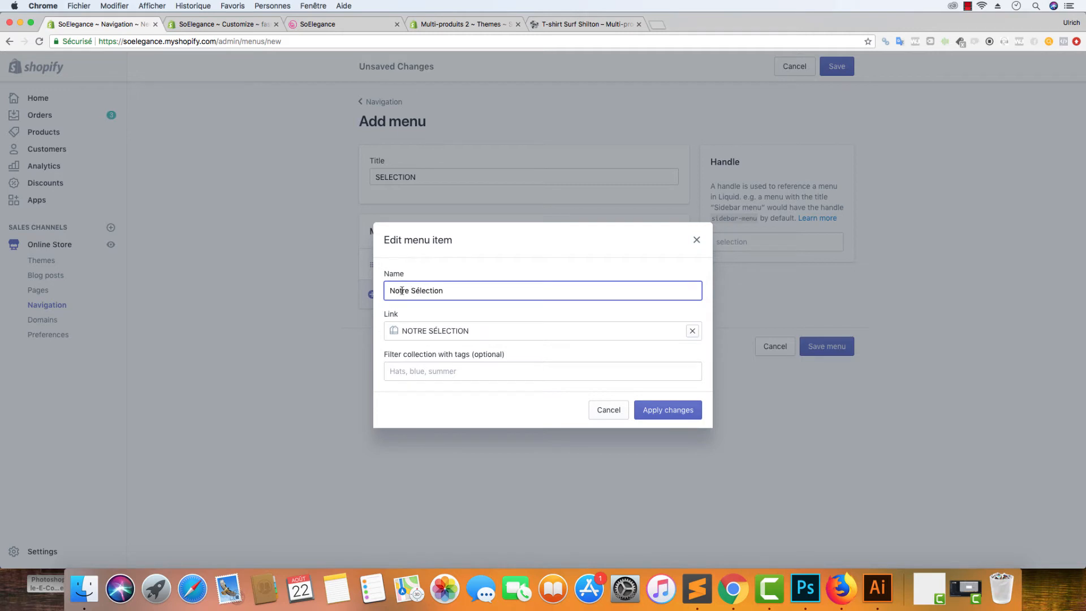
drag(415, 291, 386, 290)
text(S)
click(688, 410)
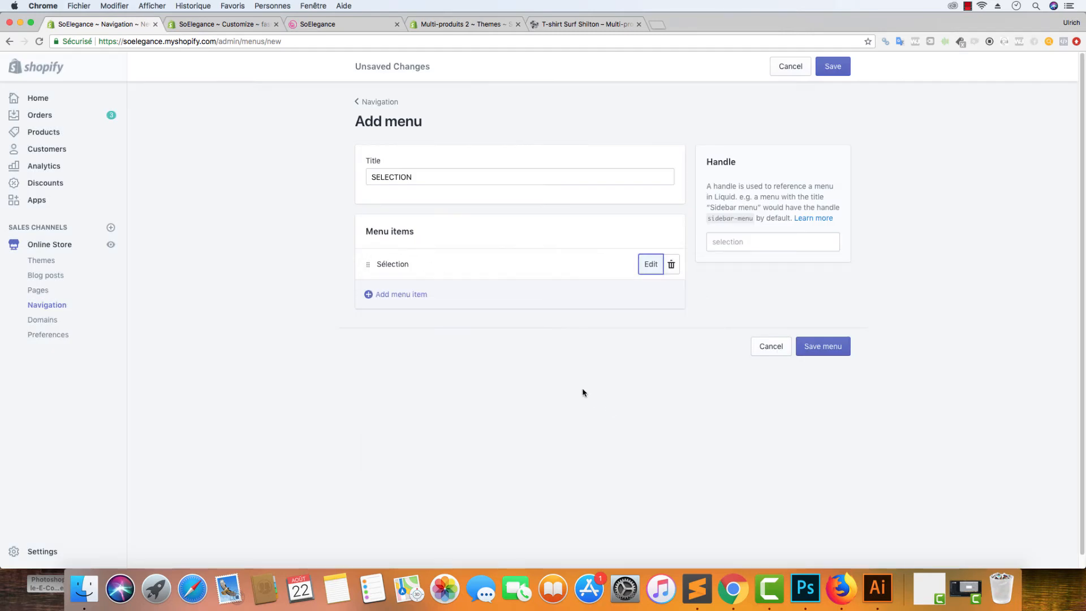
click(651, 265)
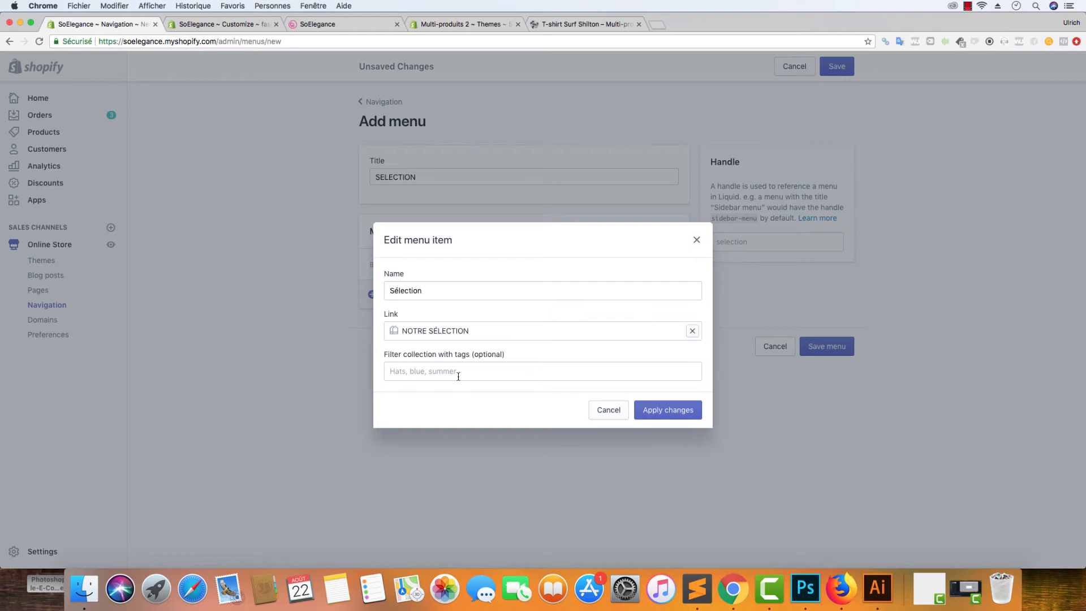
click(618, 412)
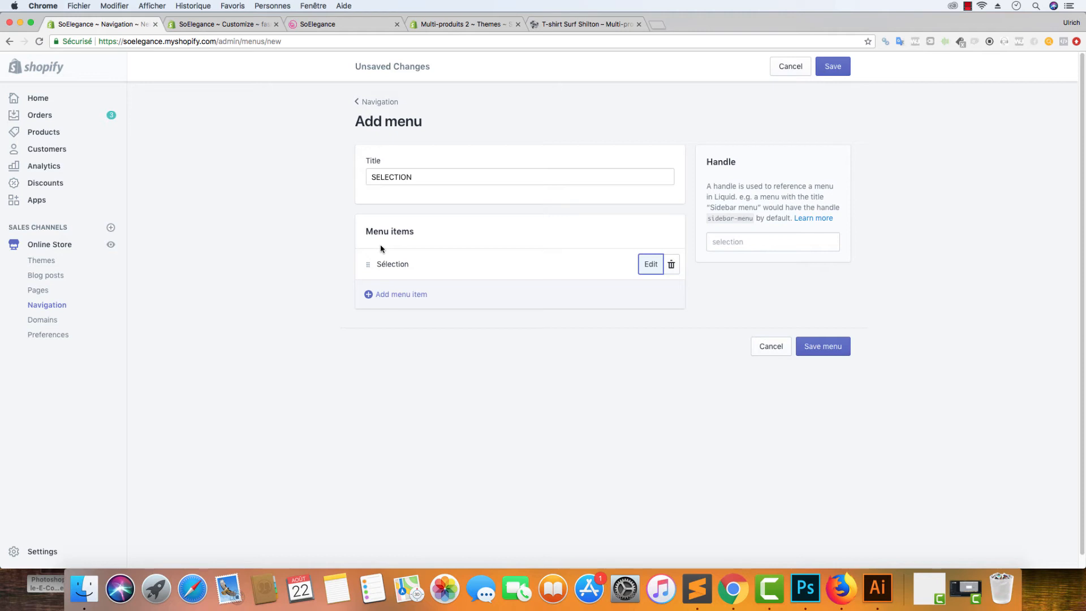
- Add a Fer à Boucler Pro menu item linked to the product of that name and nest it under Sélection
click(402, 294)
click(437, 308)
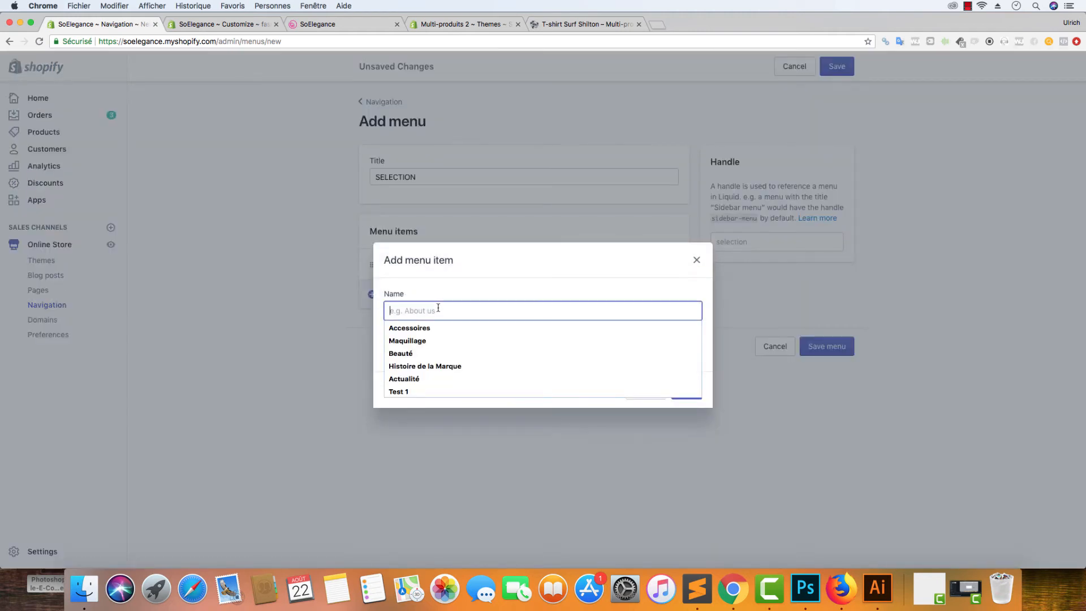
text(Fer)
click(495, 334)
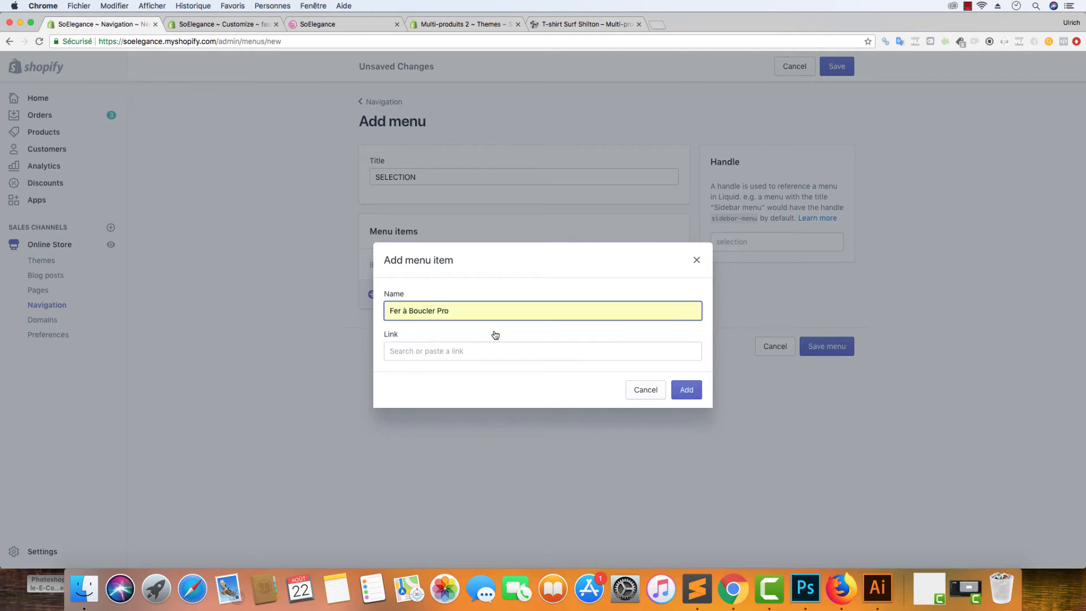
click(485, 349)
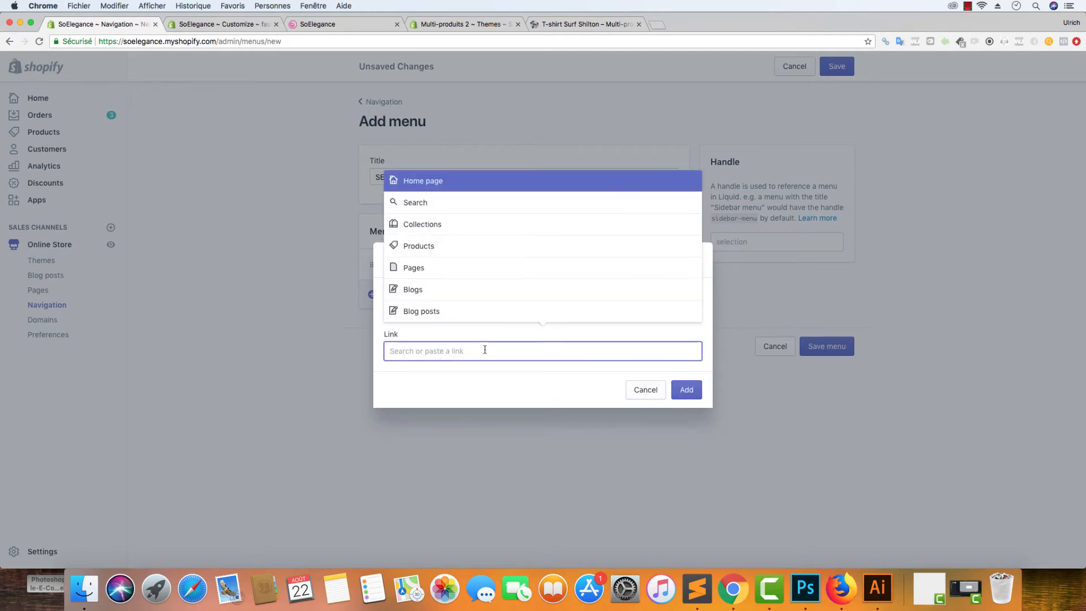
click(453, 257)
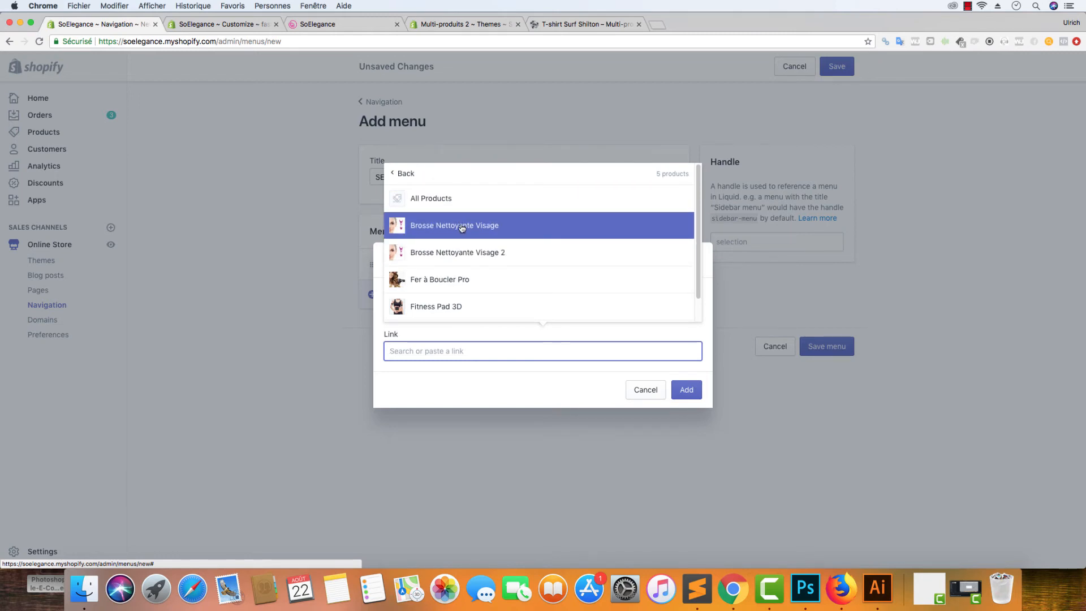
scroll(463, 283, down, 1)
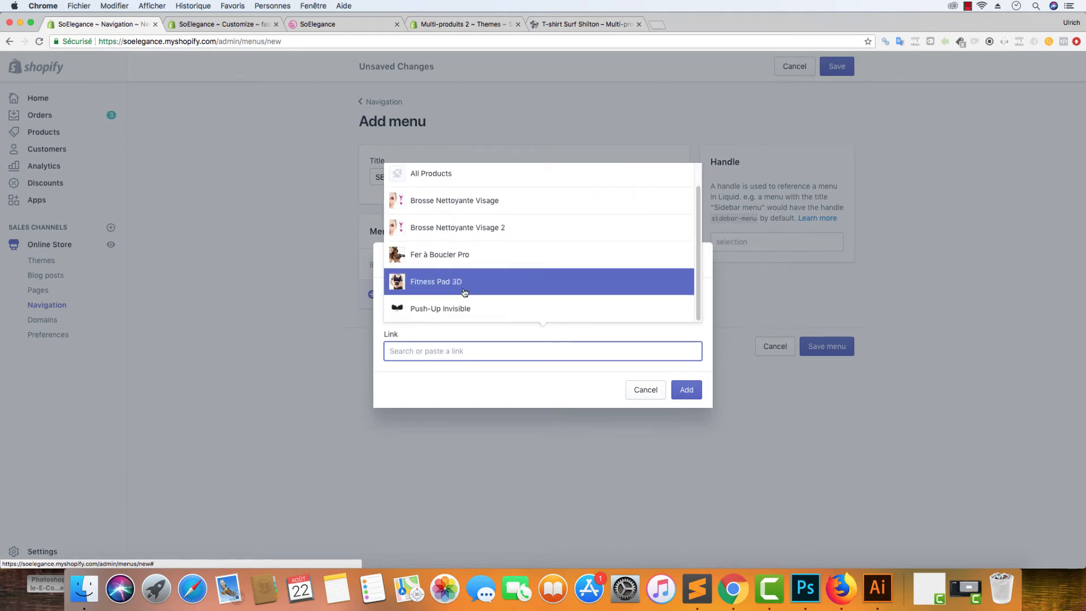
click(467, 259)
click(694, 390)
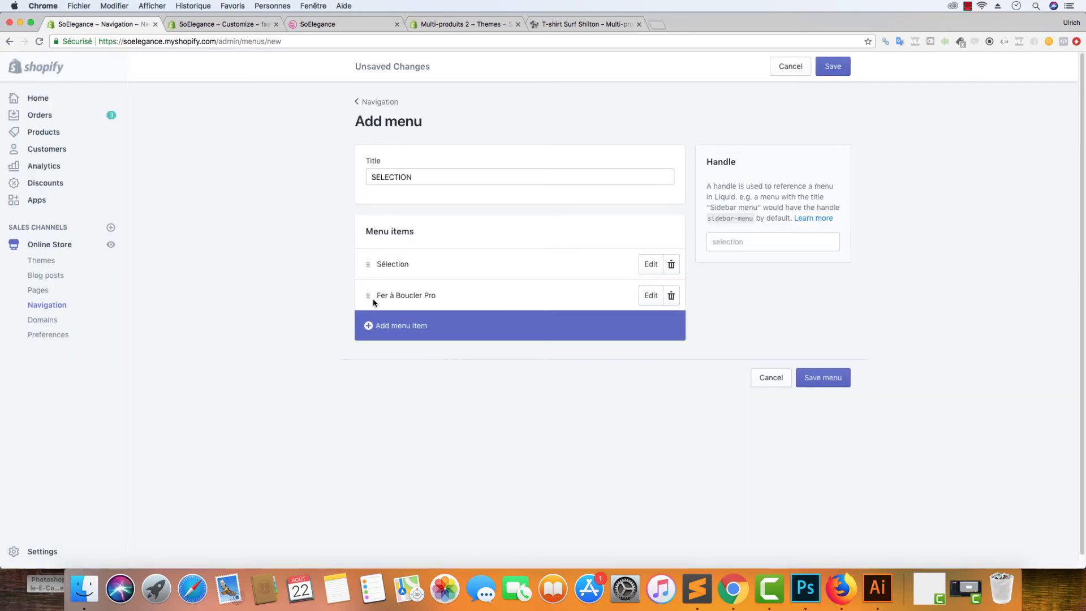
drag(367, 296, 395, 296)
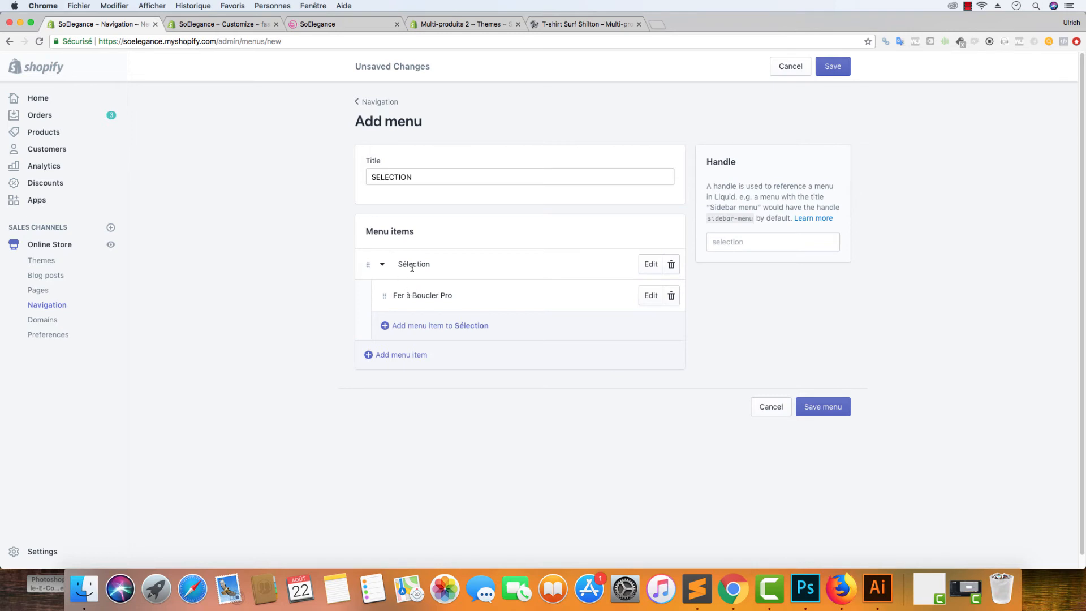
- Add a Brosse Nettoyante Visage sub-item under Sélection, linked to the Brosse Nettoyante Visage product
click(416, 329)
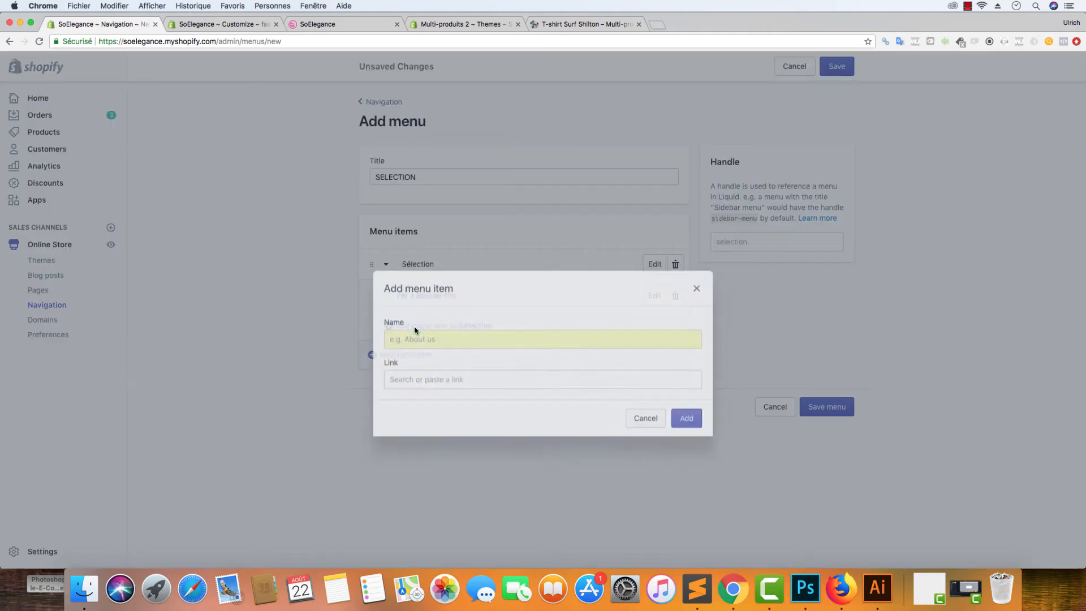
click(419, 313)
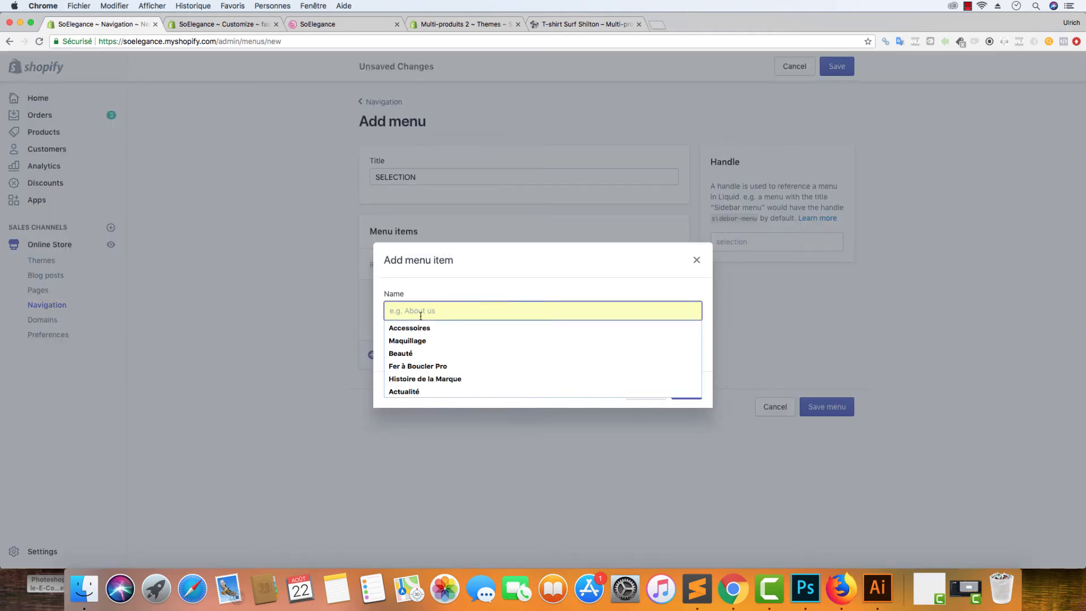
text(Bro)
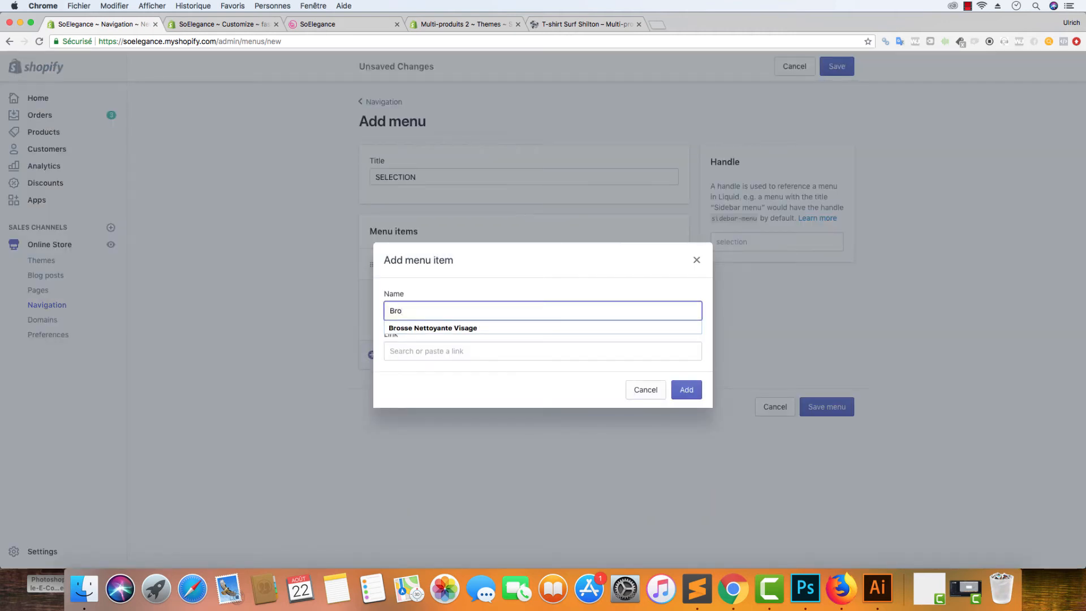
click(463, 331)
click(433, 349)
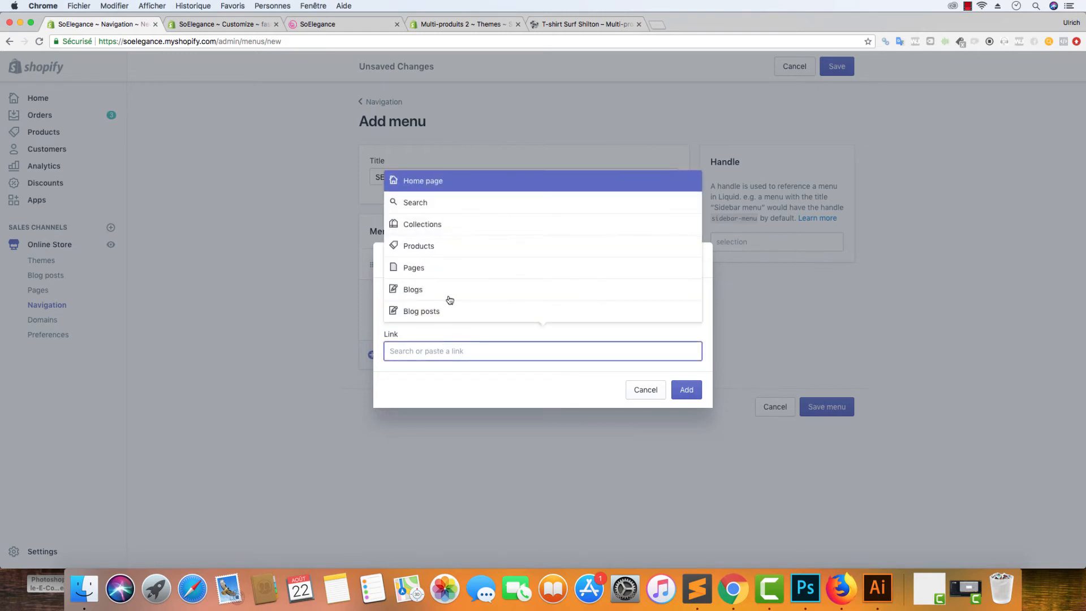
click(451, 248)
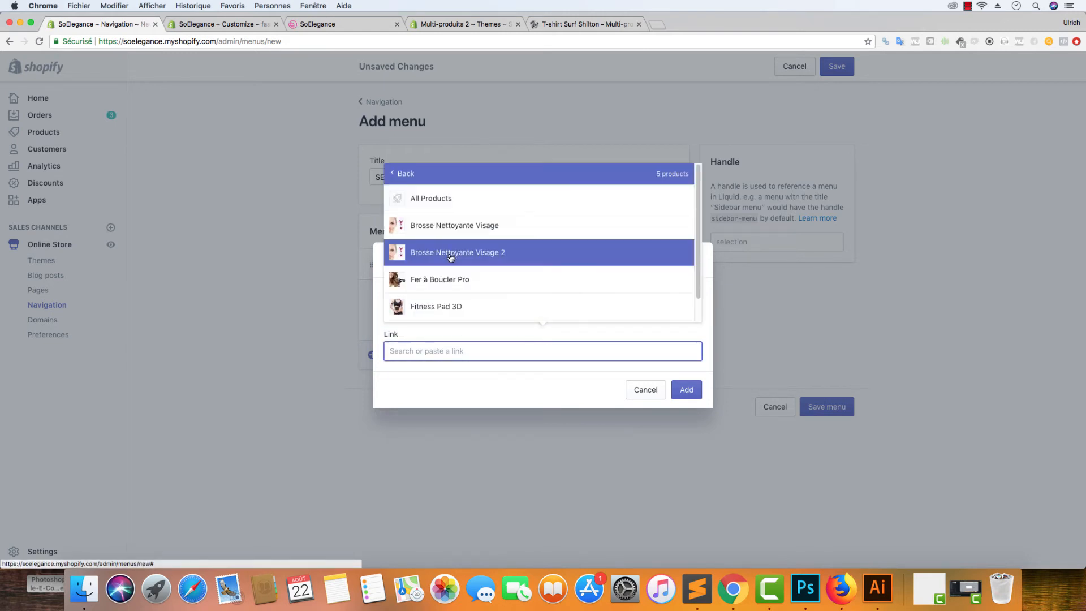
click(452, 207)
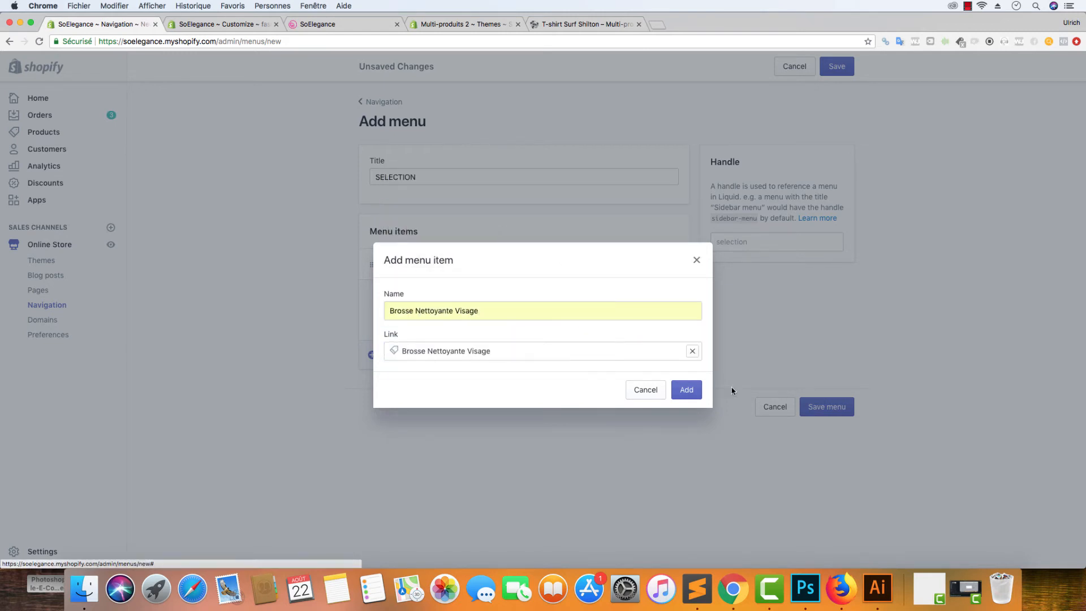
click(679, 398)
- Add a Push-Up Invisible sub-item under Sélection, linked to the Push-Up Invisible product
click(394, 358)
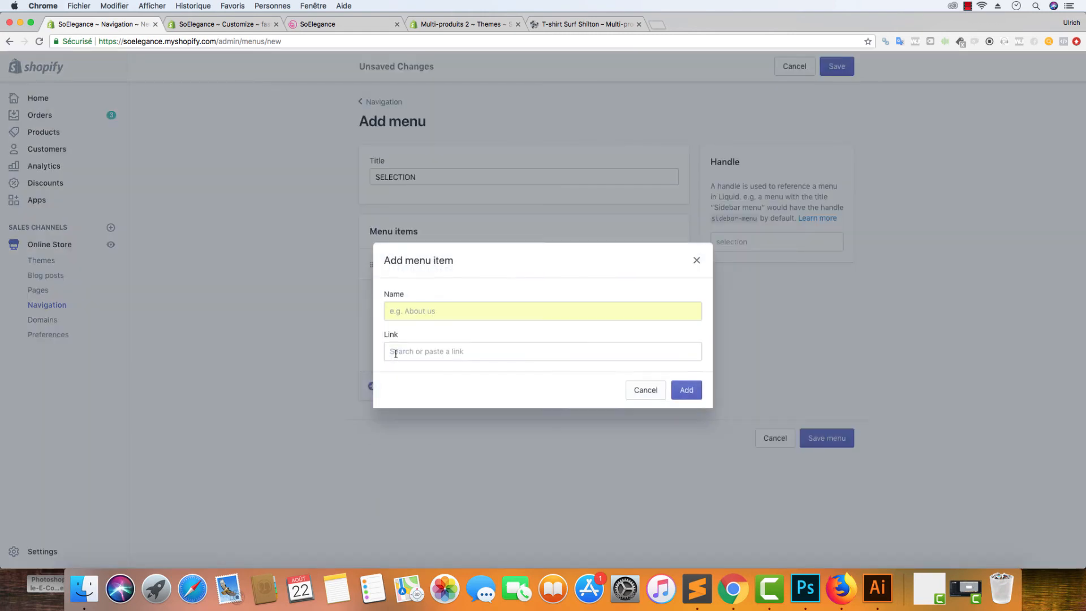
click(513, 313)
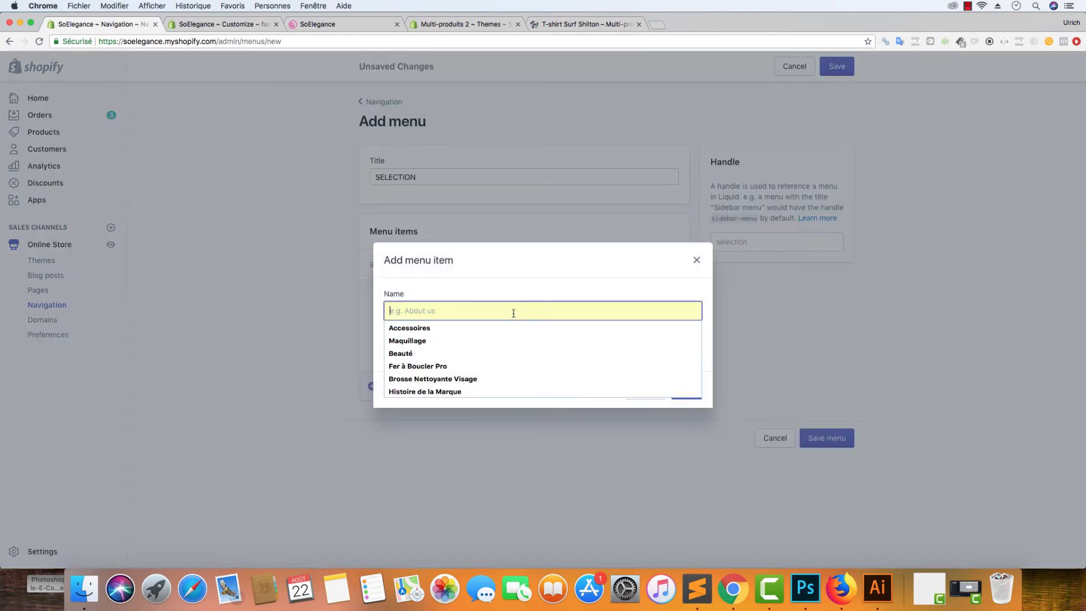
text(Push-Up Invisible)
click(530, 328)
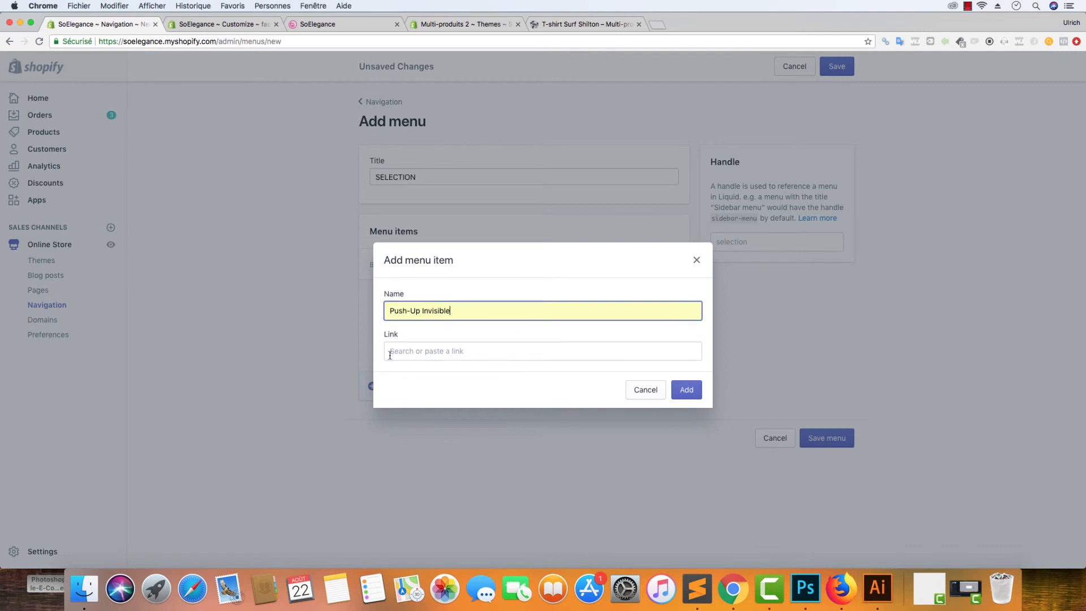
click(389, 355)
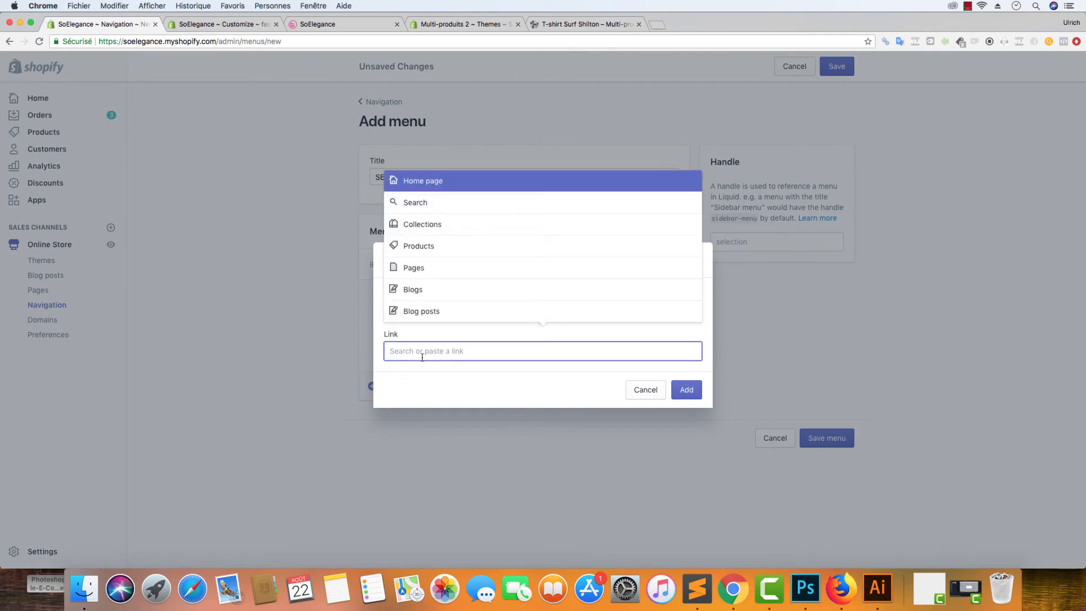
click(424, 246)
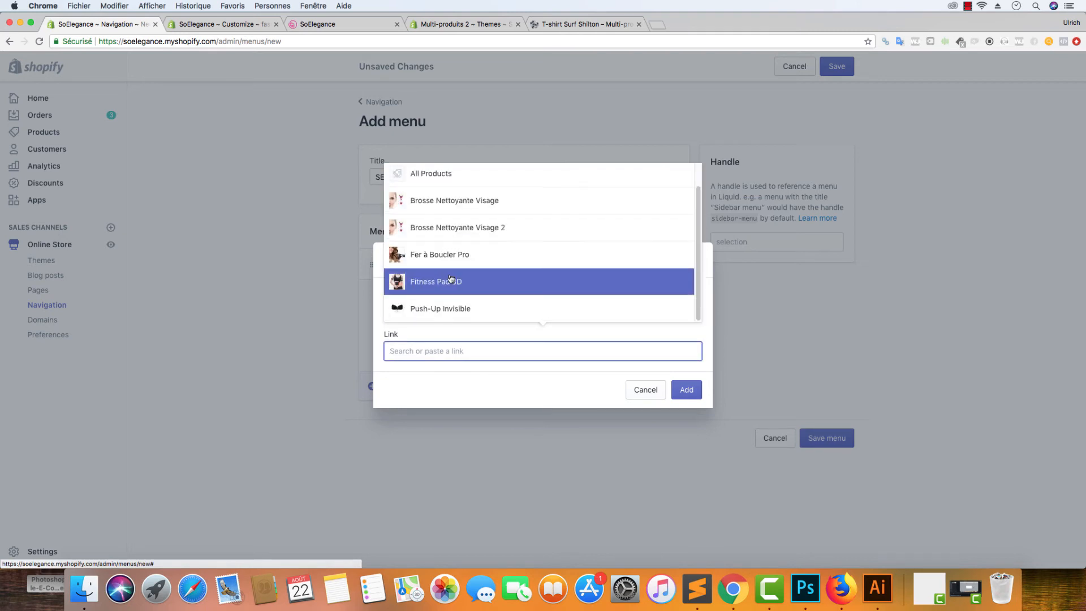
click(447, 308)
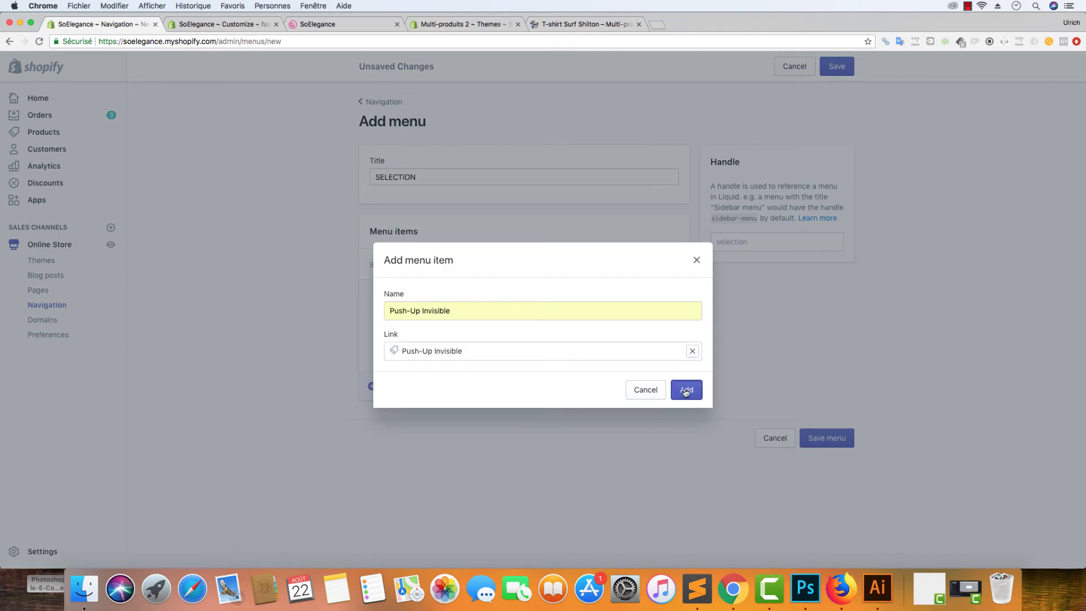
click(686, 390)
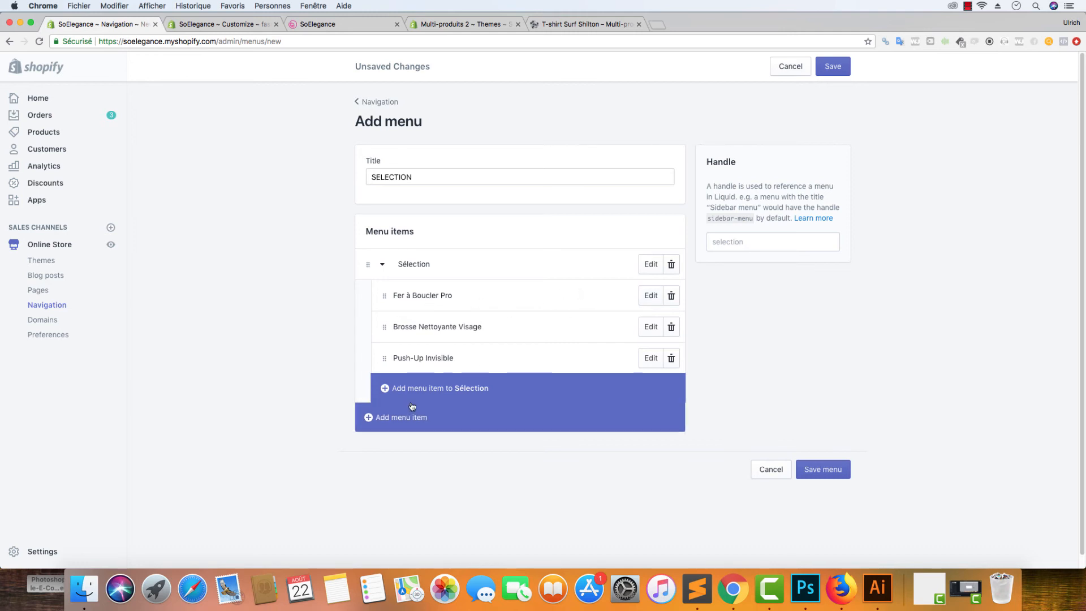
click(383, 264)
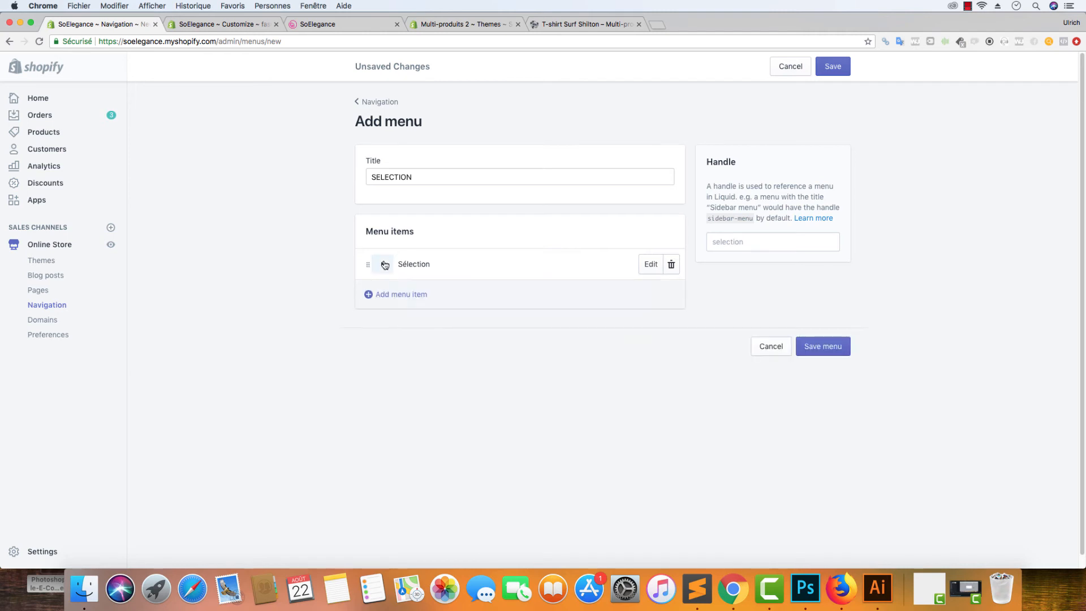
click(382, 264)
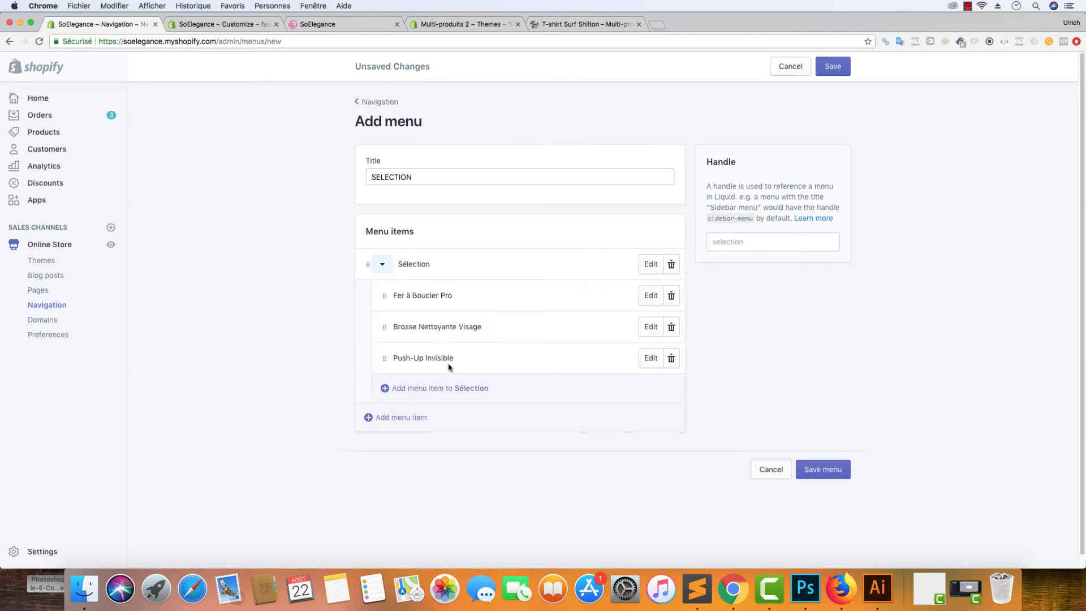
click(383, 266)
click(383, 266)
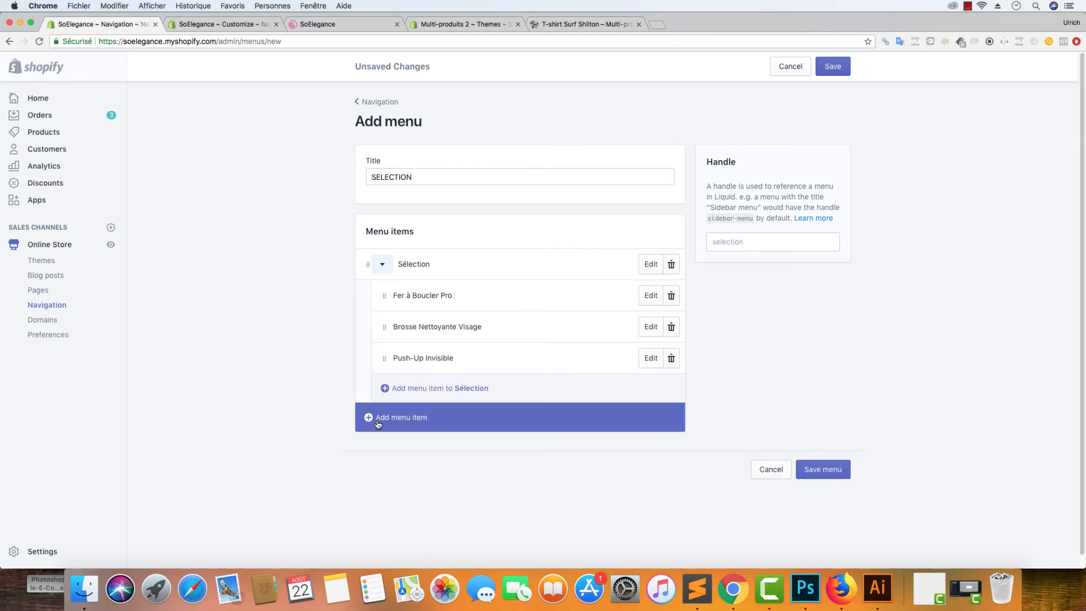
- Add a top-level menu item named Maquillage that links to the MAQUILLAGE collection
click(382, 264)
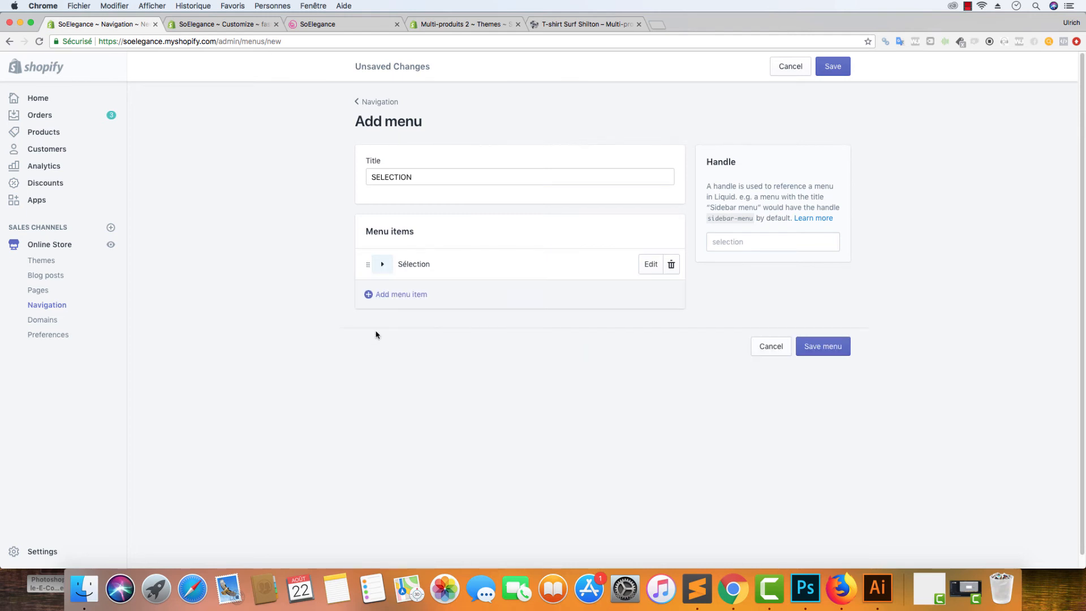
click(377, 294)
click(450, 312)
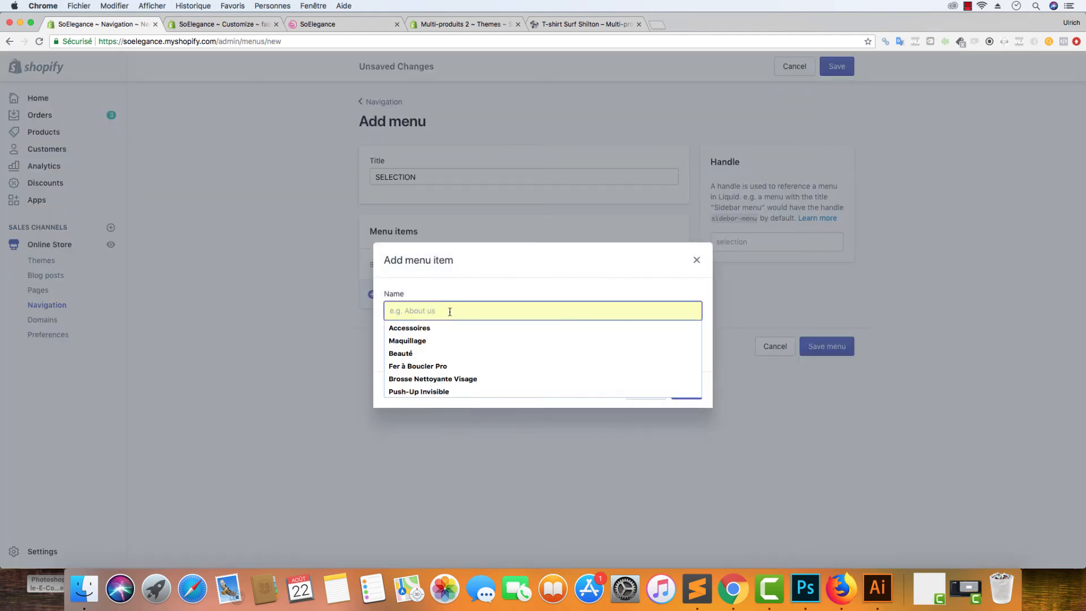
text(Maquillage)
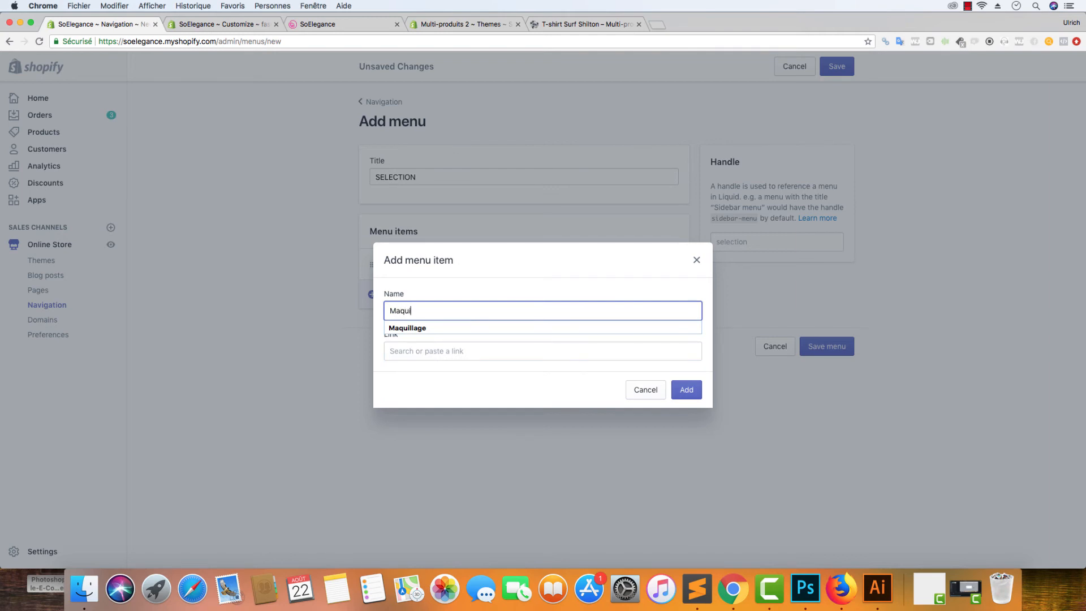
click(454, 328)
click(455, 351)
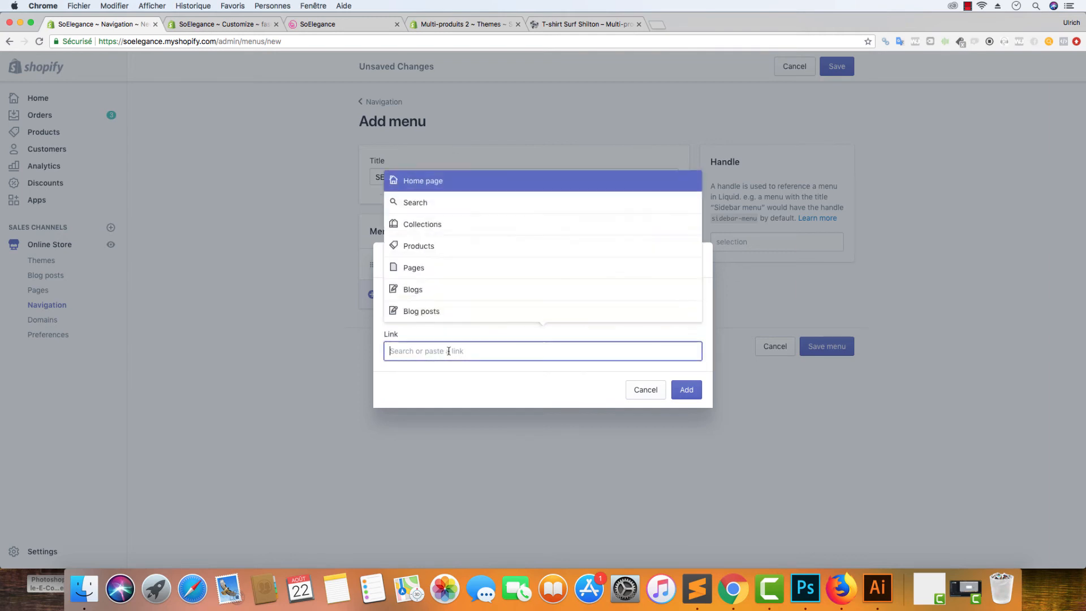
click(460, 244)
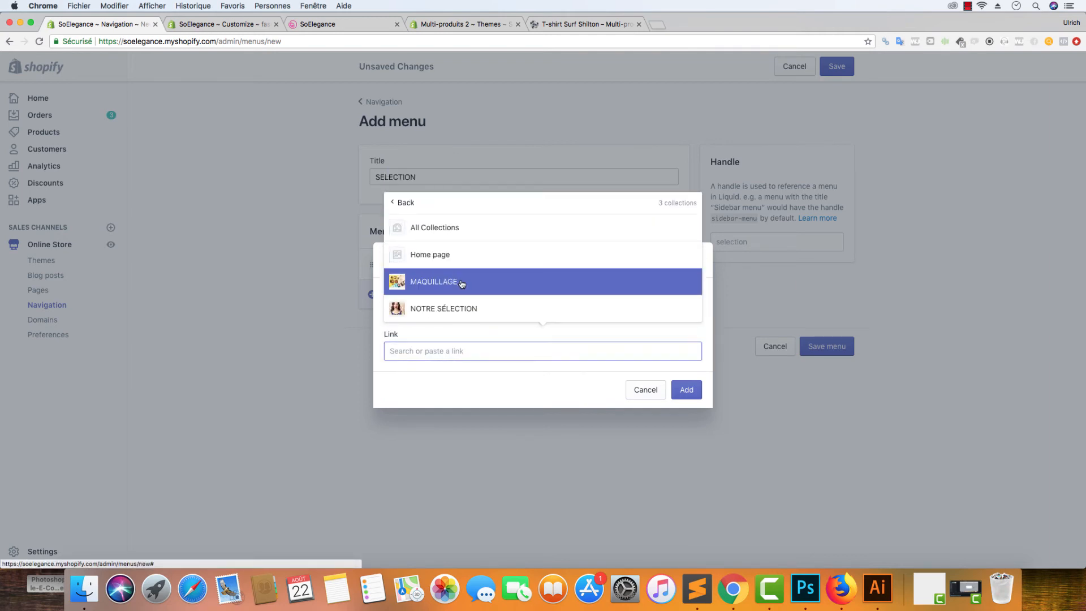
click(461, 282)
click(696, 415)
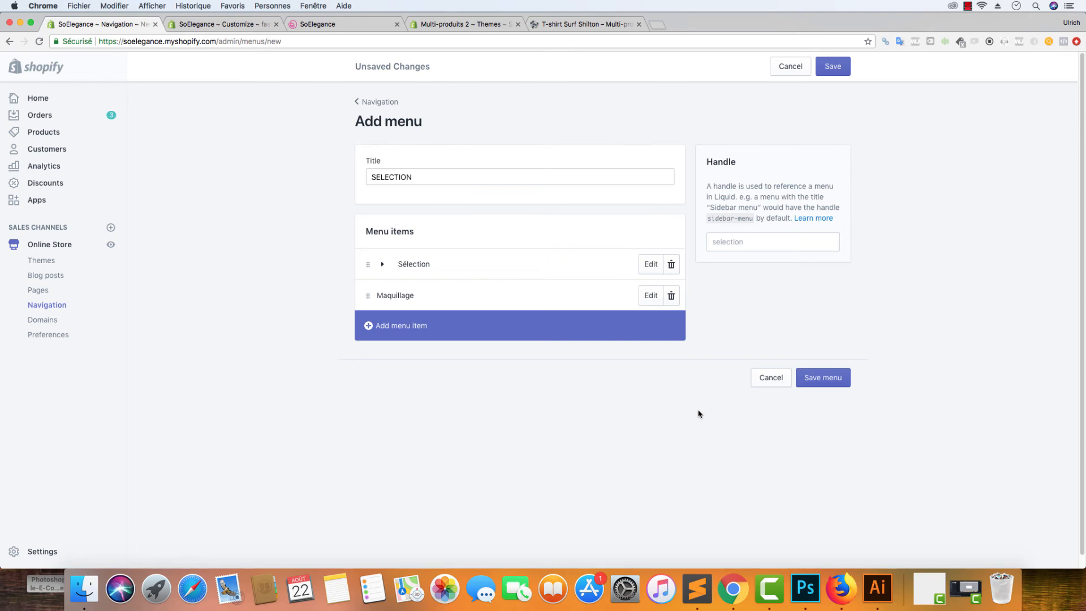
click(362, 24)
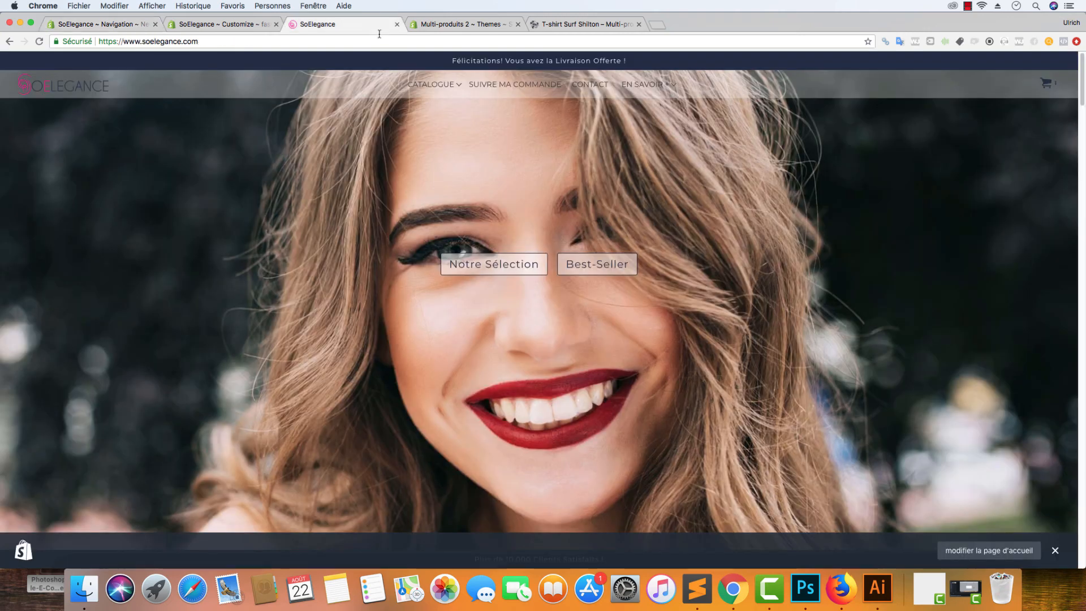
mouse_move(431, 85)
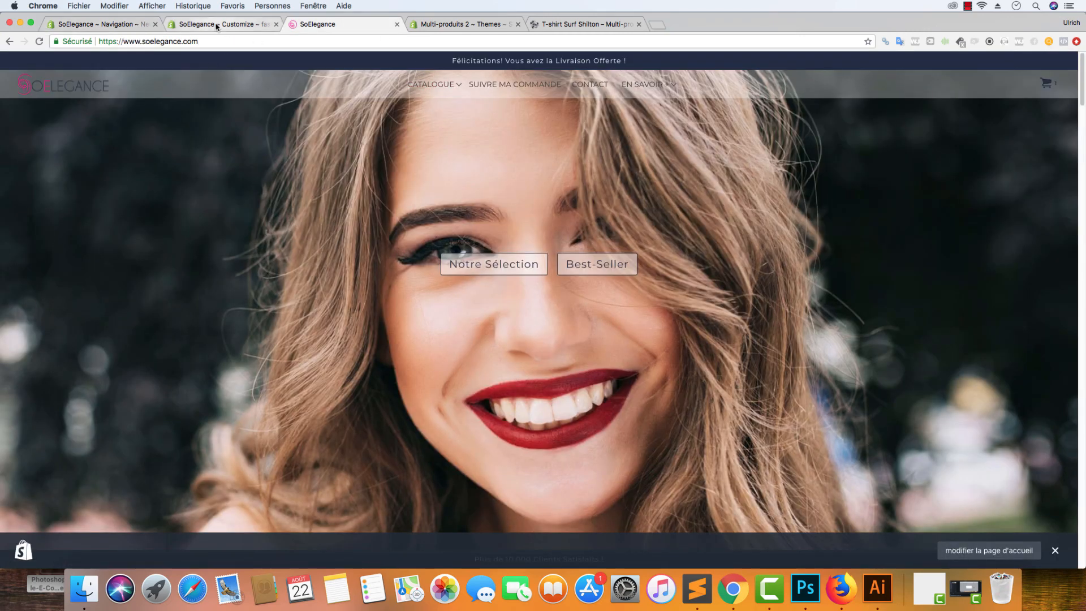
click(218, 24)
click(113, 24)
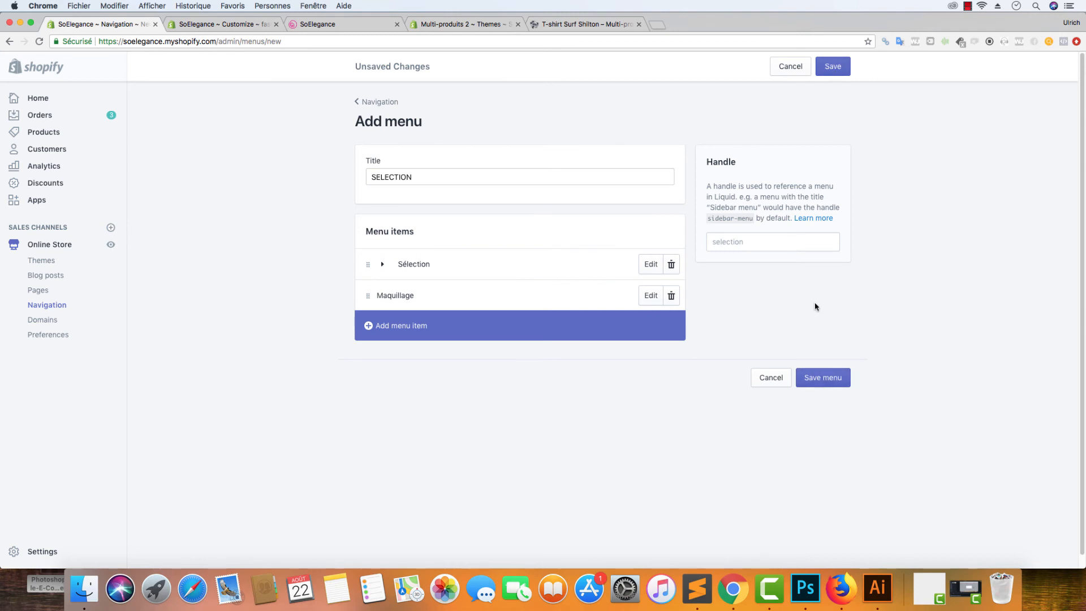
- Save the SELECTION menu and start a new navigation menu
click(833, 385)
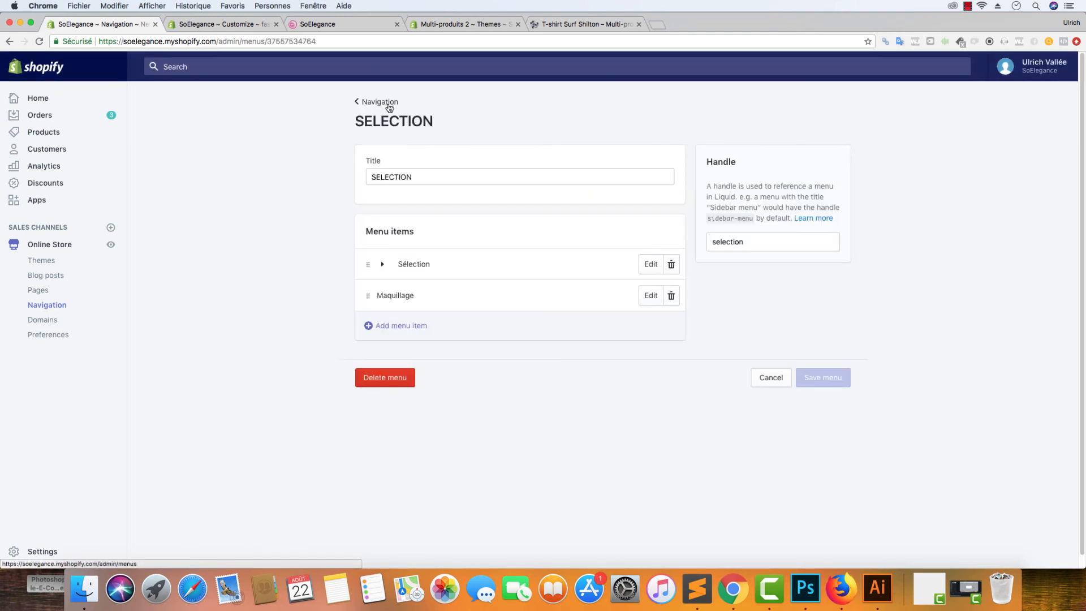
click(389, 105)
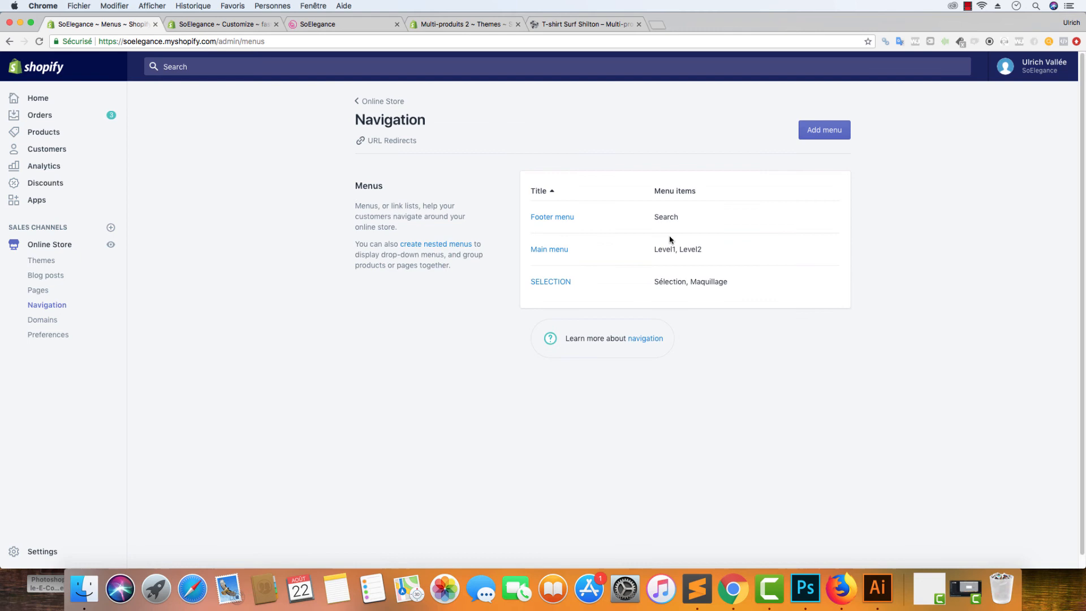
click(840, 134)
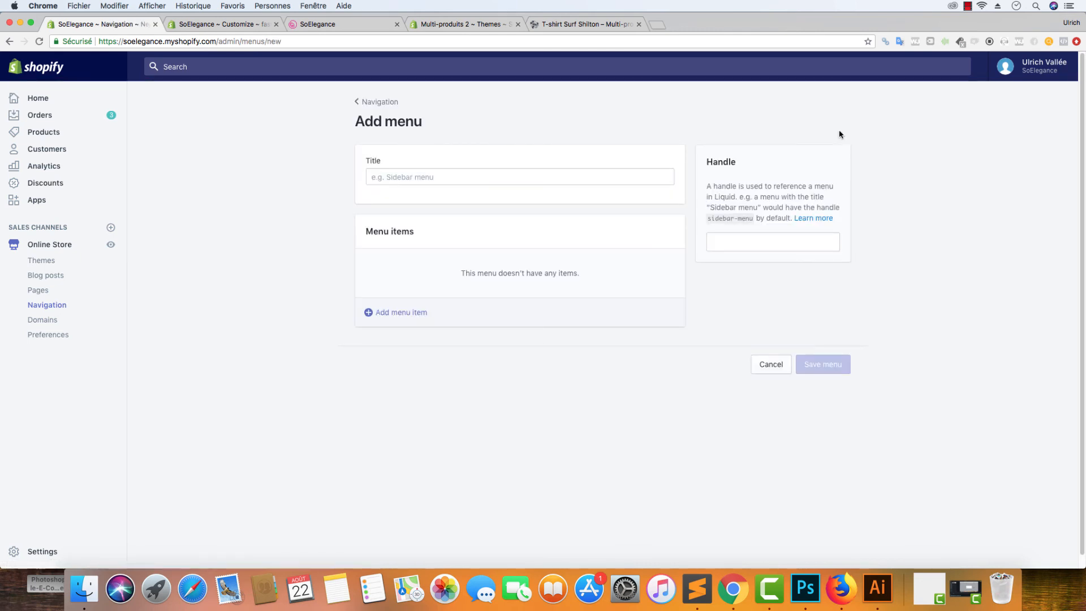
- Examine the CATALOGUE and EN SAVOIR + dropdown menus in the storefront header, and return to the new menu
click(322, 24)
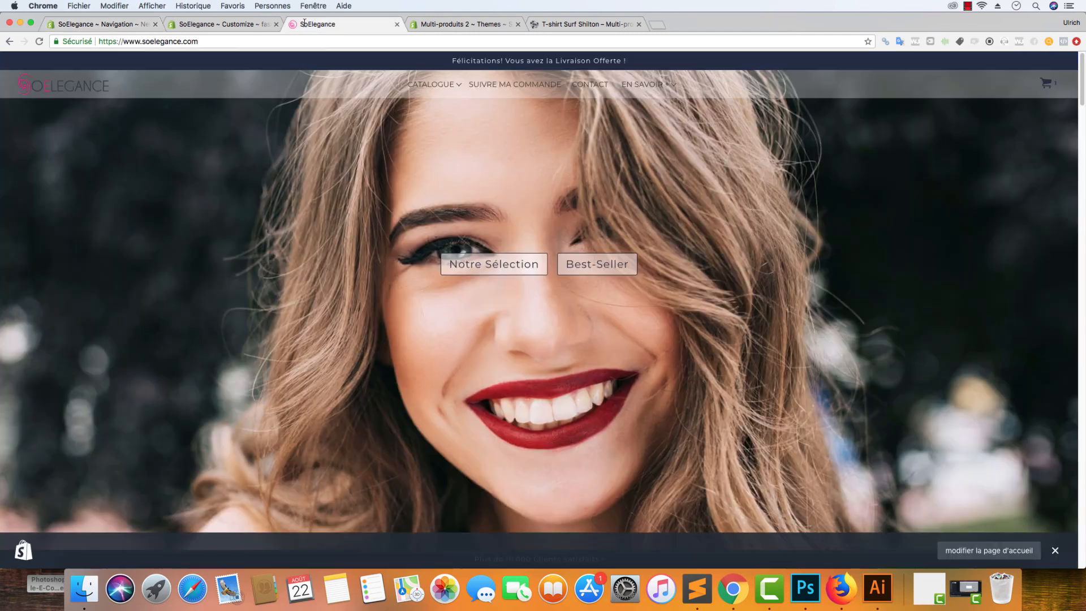
mouse_move(458, 86)
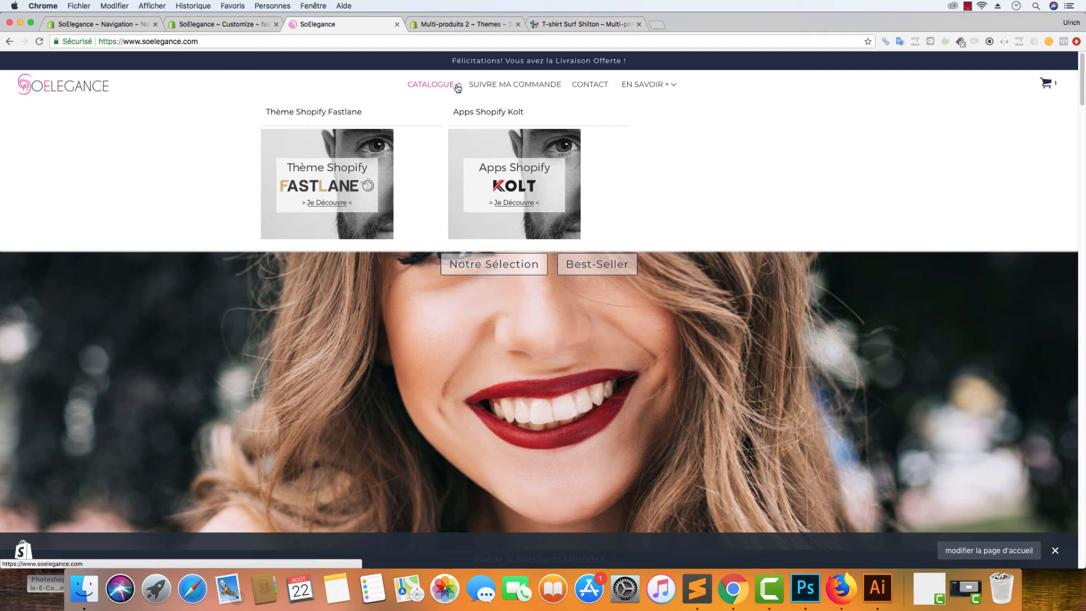
mouse_move(640, 90)
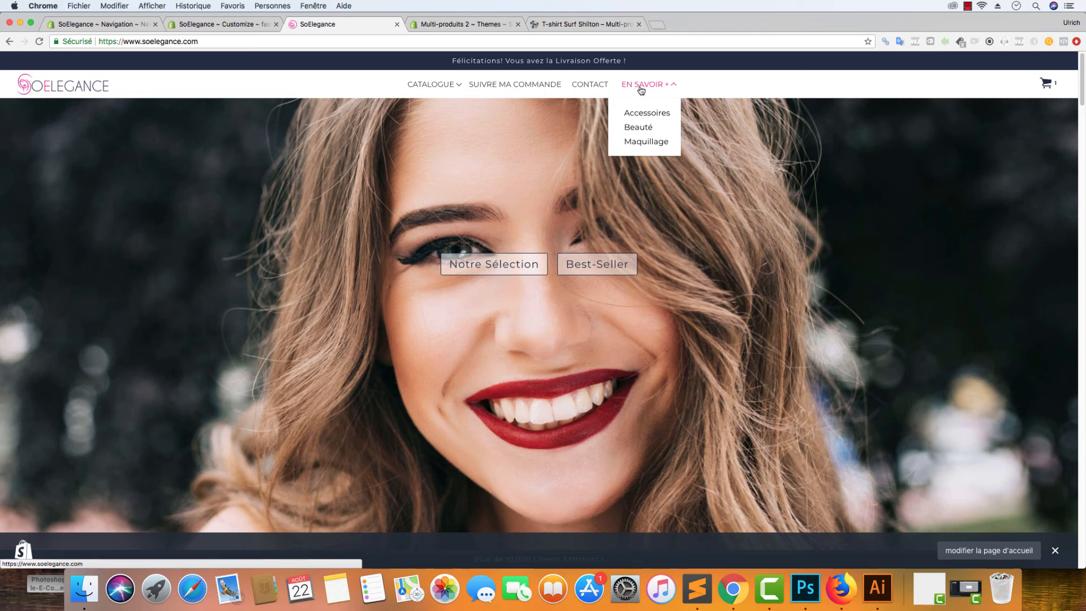
click(107, 23)
- Title the new menu SINGLE and add an Accessoires menu item linked to the home page
click(384, 175)
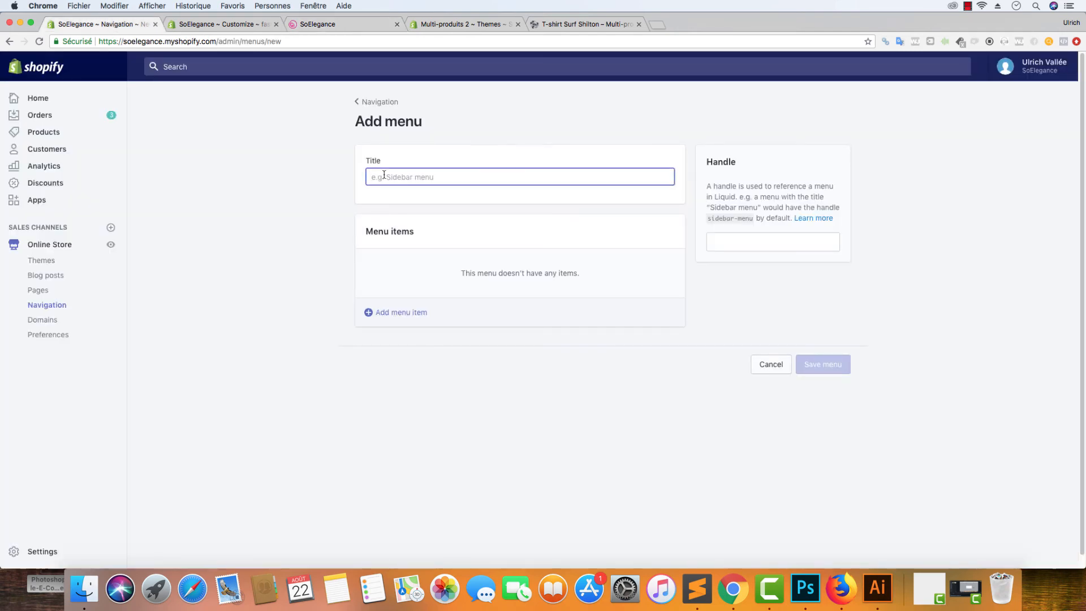
text(SINGLE)
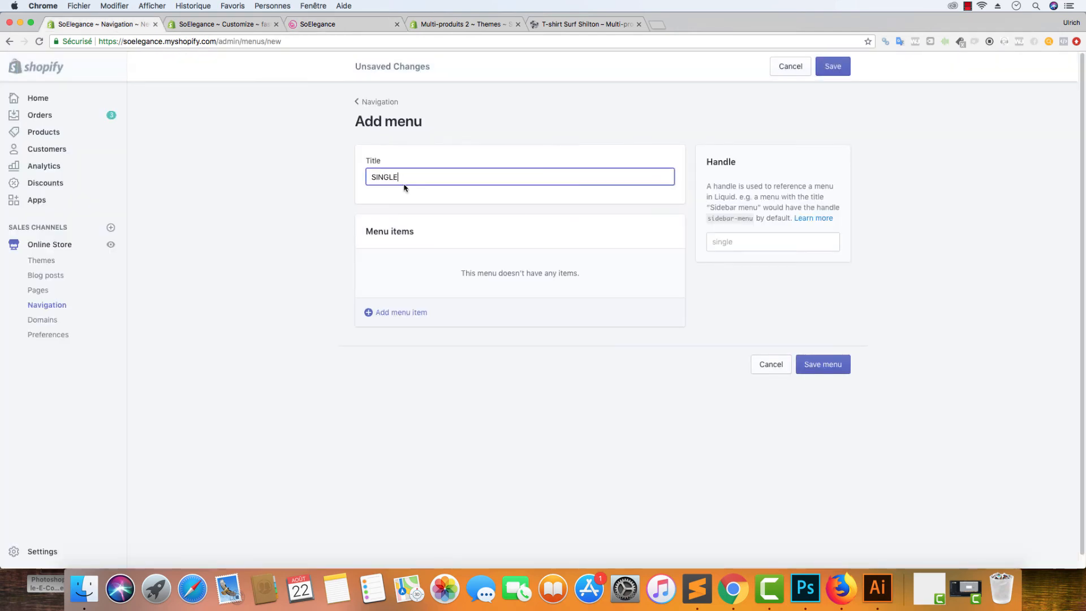
click(433, 310)
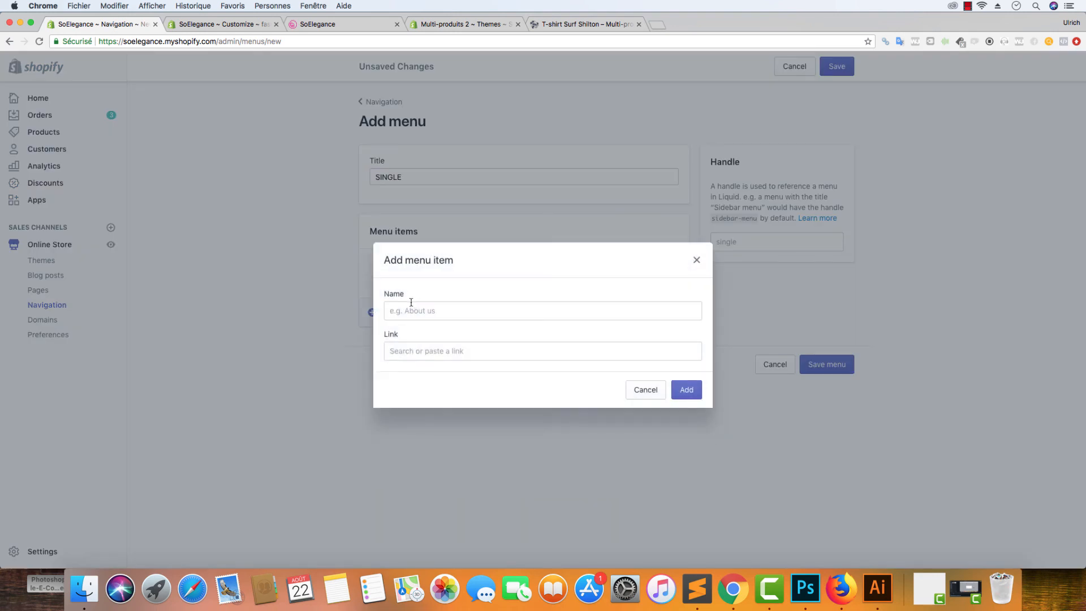
click(414, 303)
click(426, 330)
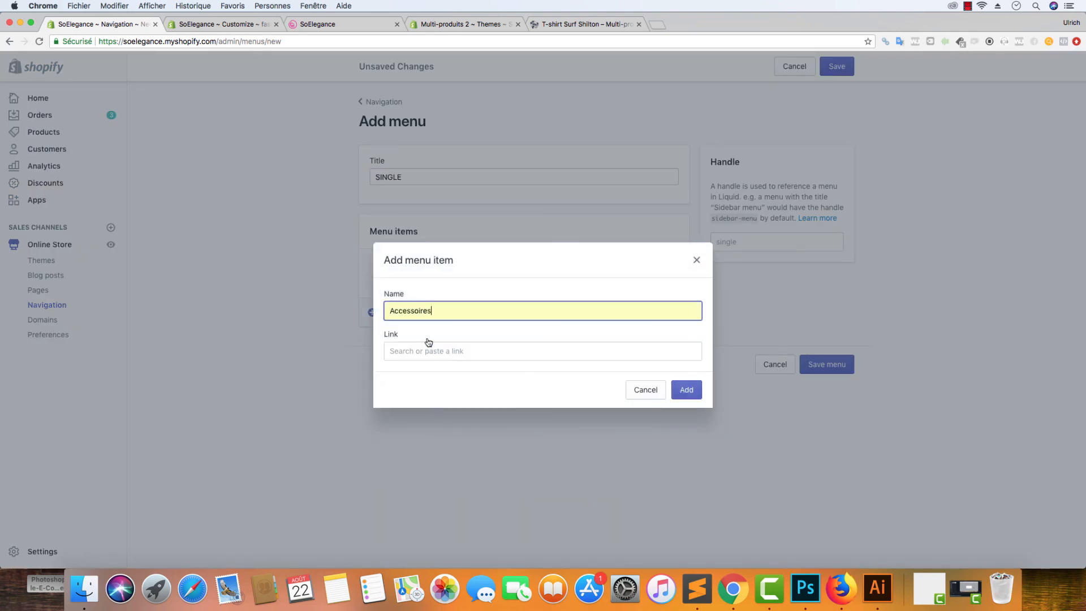
click(429, 348)
click(445, 234)
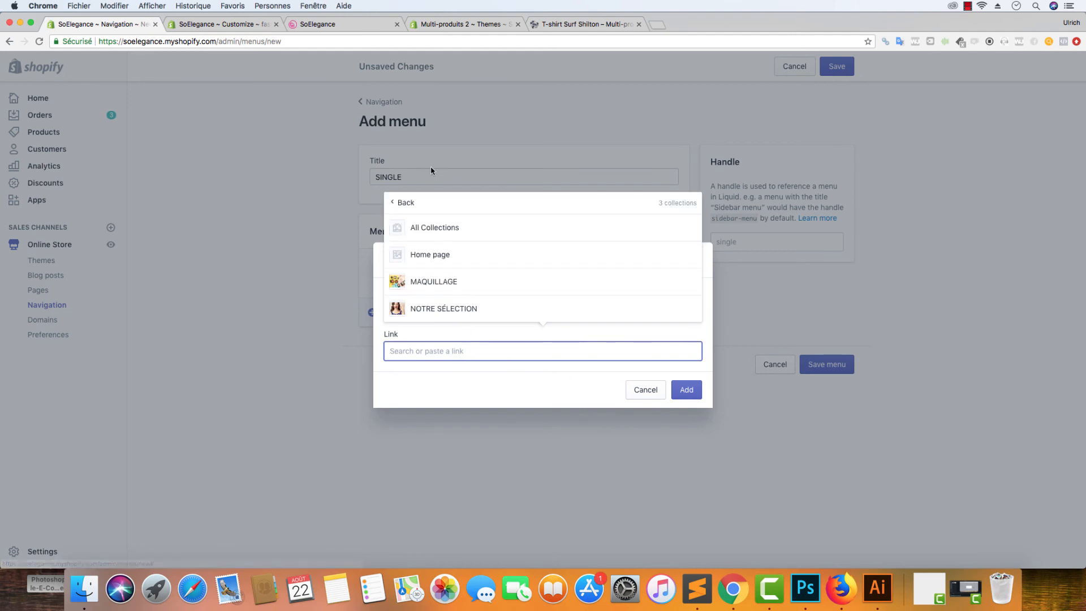
click(416, 204)
click(426, 182)
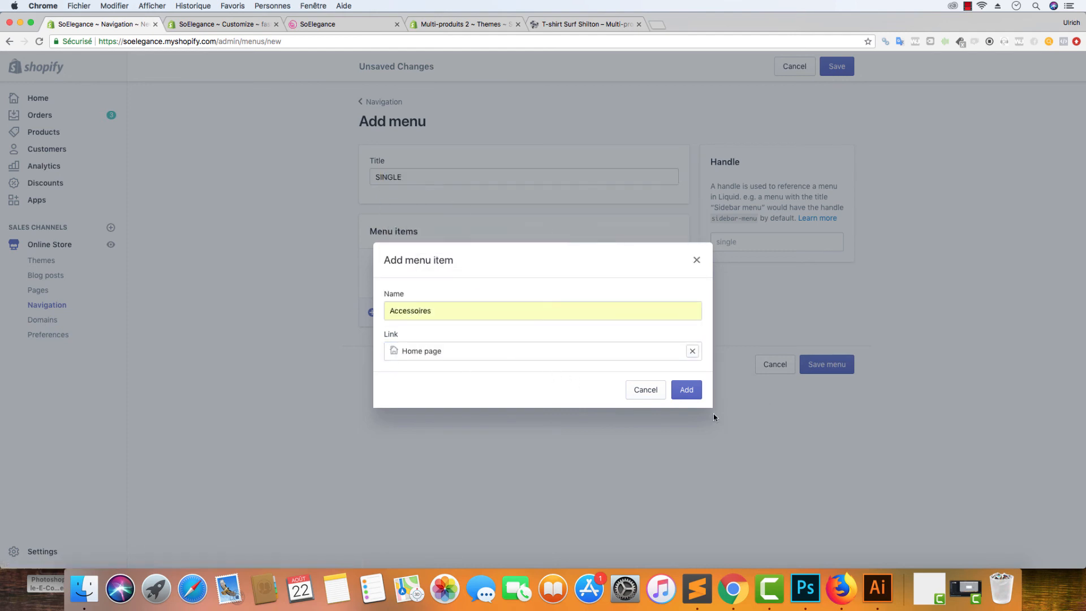
click(686, 390)
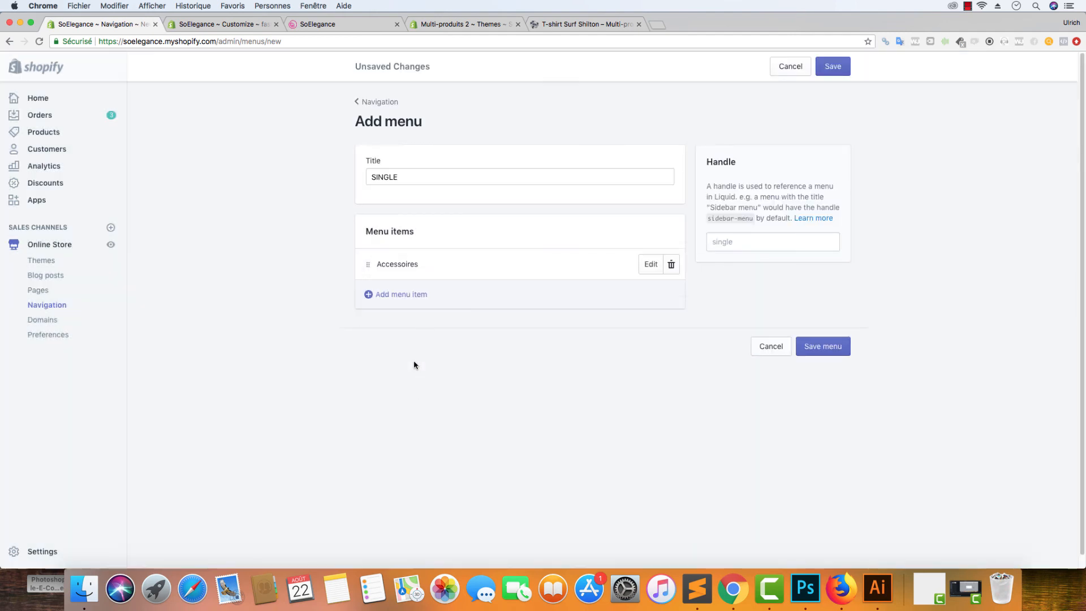
- Add a Beauté menu item linked to the home page to the SINGLE menu
click(398, 296)
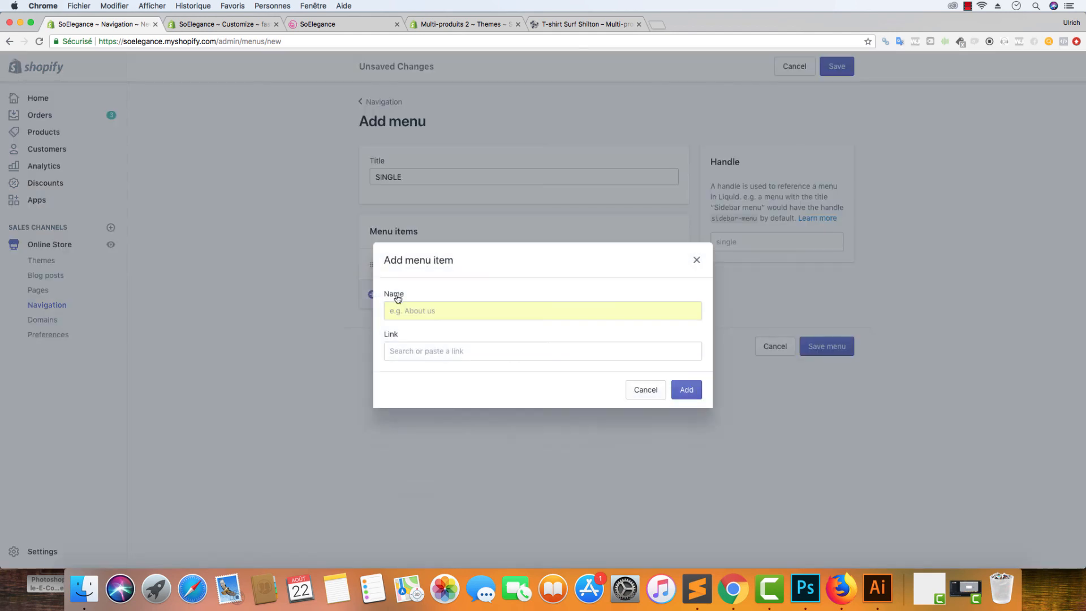
click(407, 310)
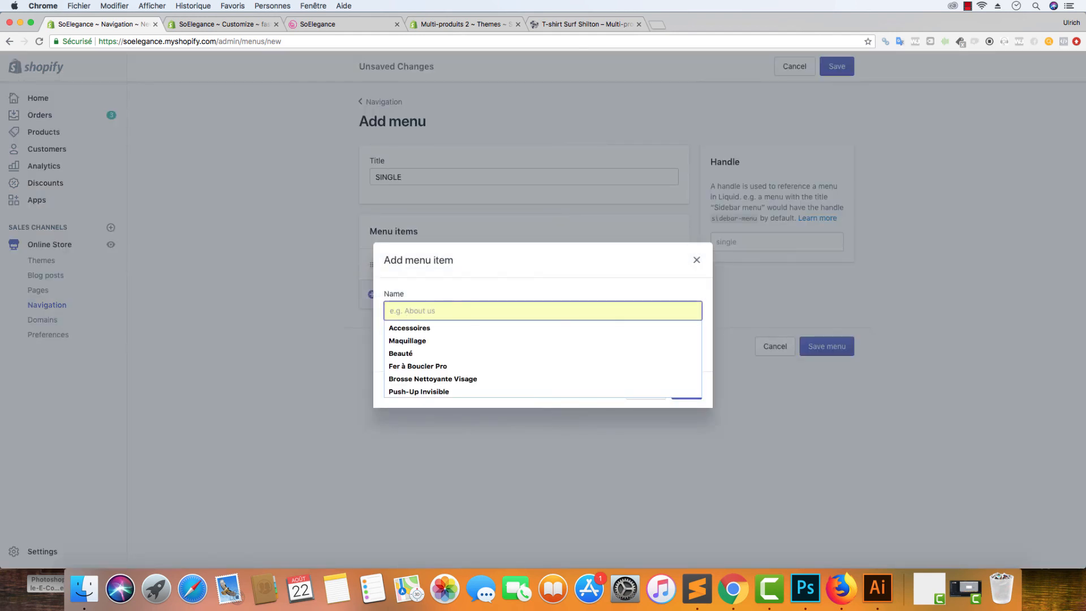
click(407, 353)
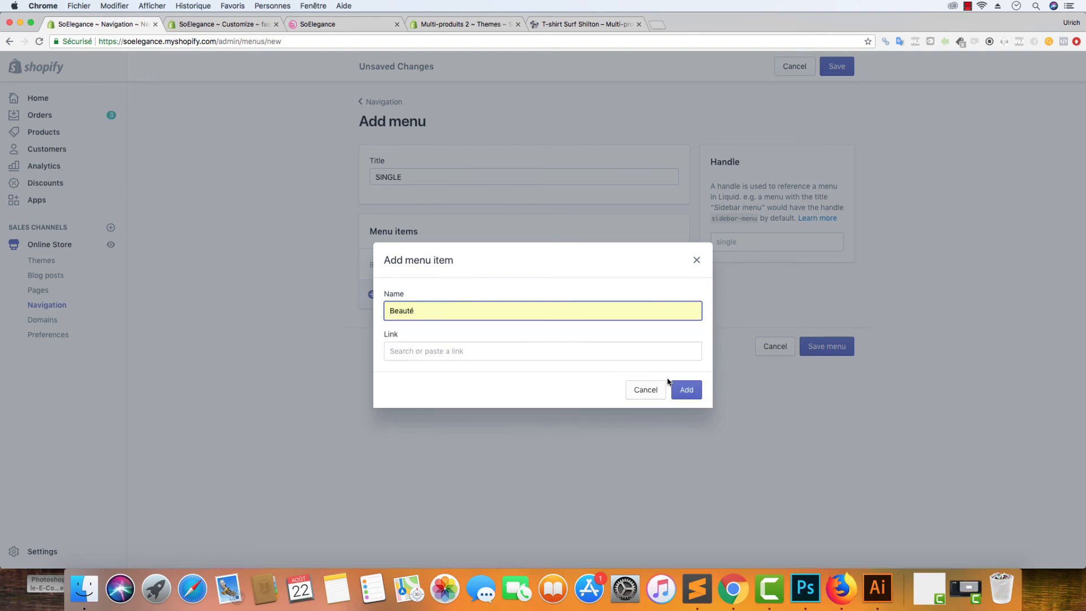
click(539, 349)
click(483, 182)
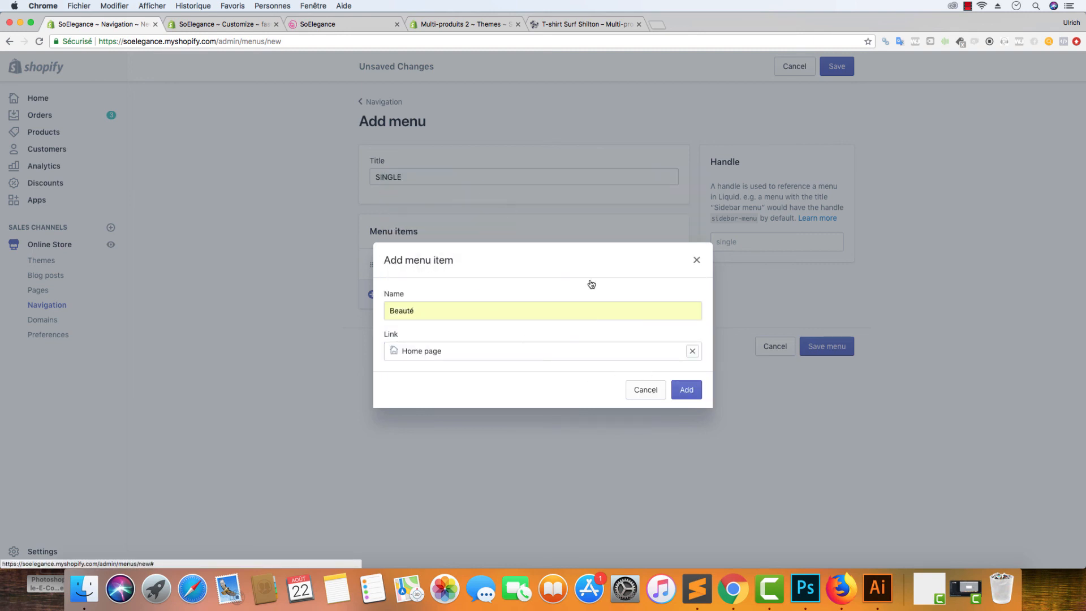
click(686, 389)
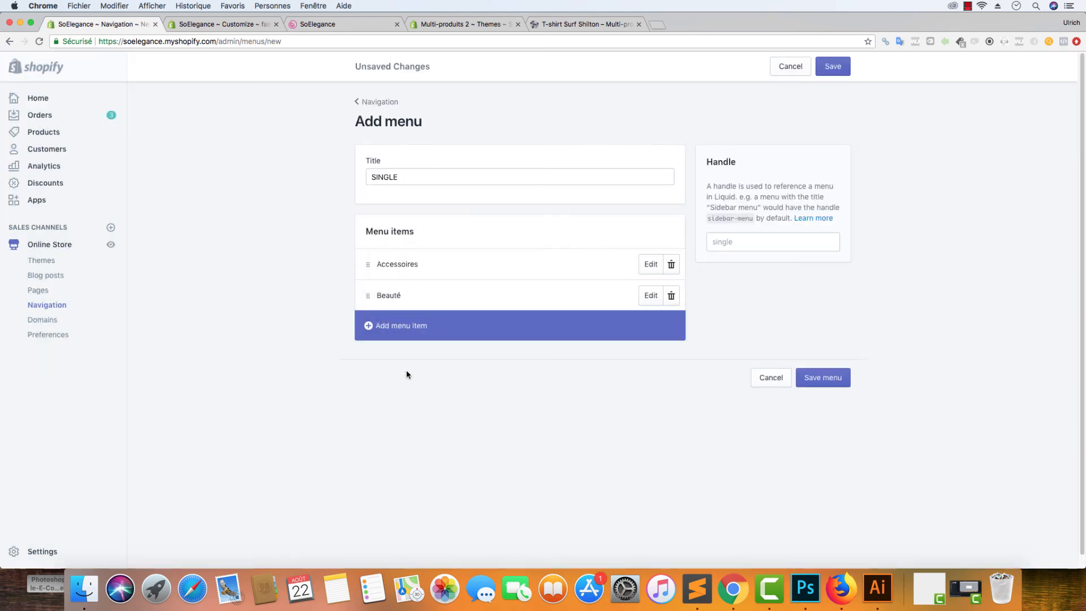
- Add a Maquillage menu item linked to the MAQUILLAGE collection, and save the SINGLE menu
click(371, 328)
click(411, 315)
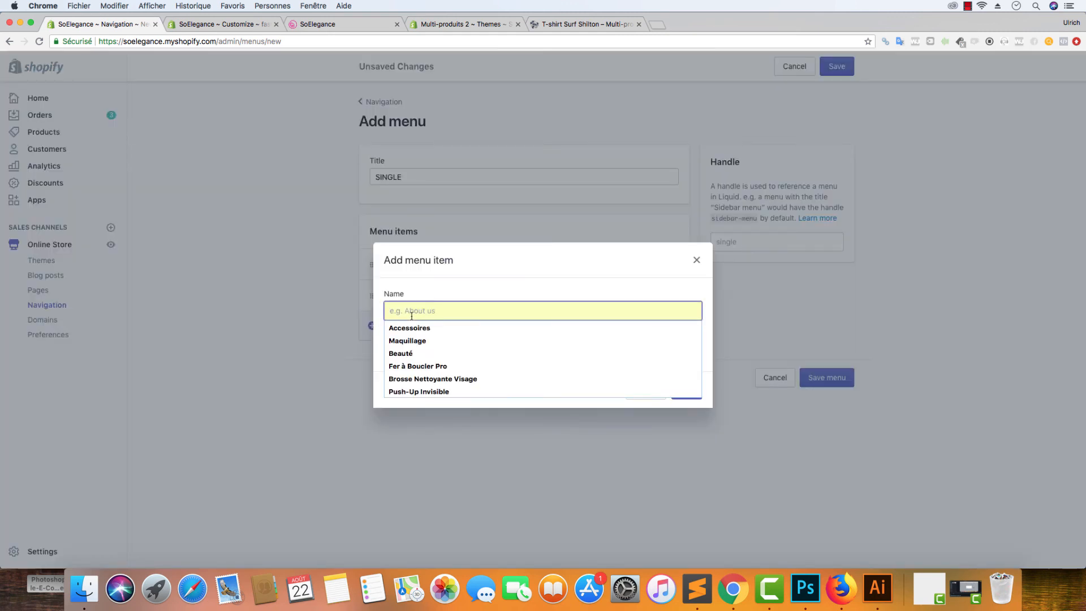
text(Maquill)
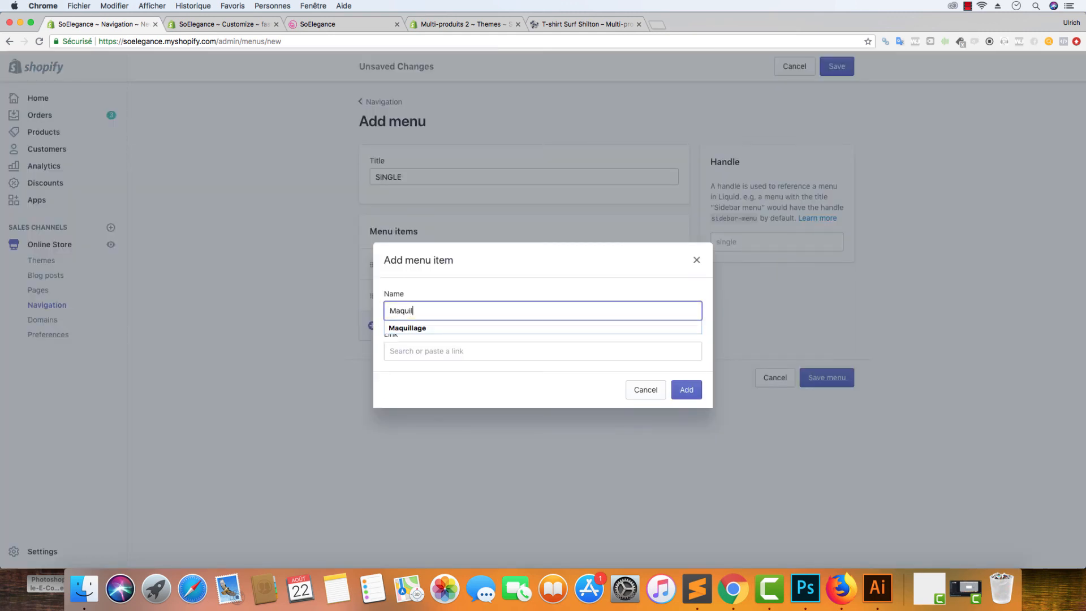
click(471, 327)
click(456, 350)
click(447, 223)
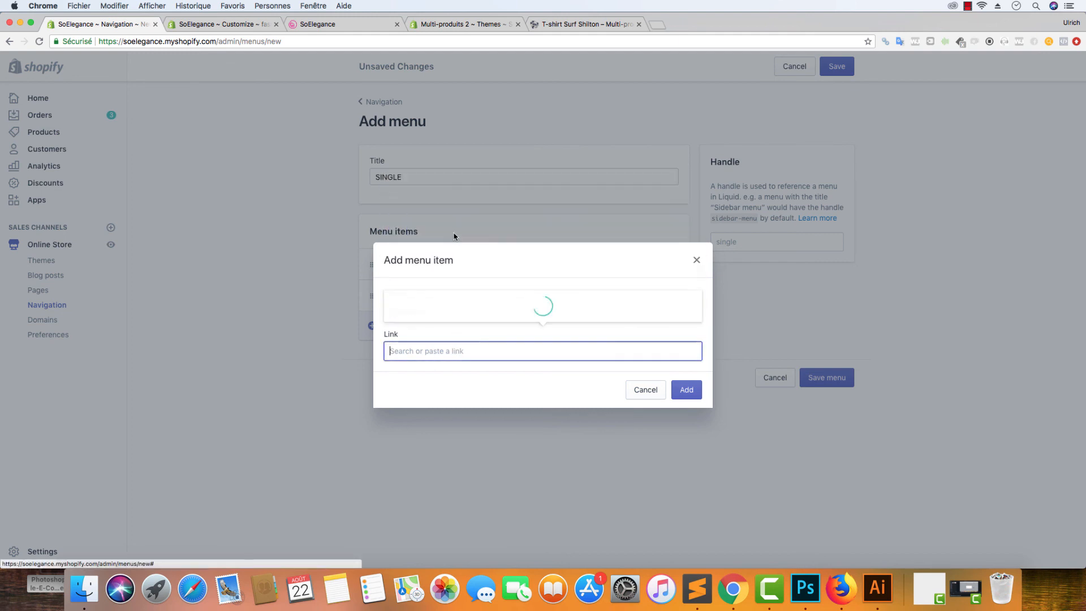
click(447, 282)
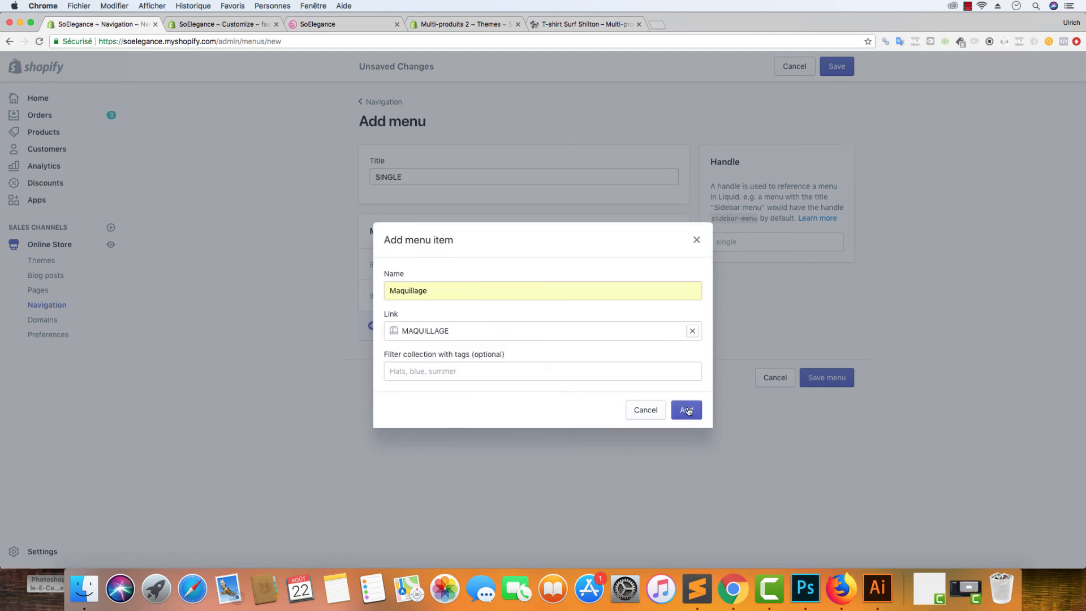
click(686, 408)
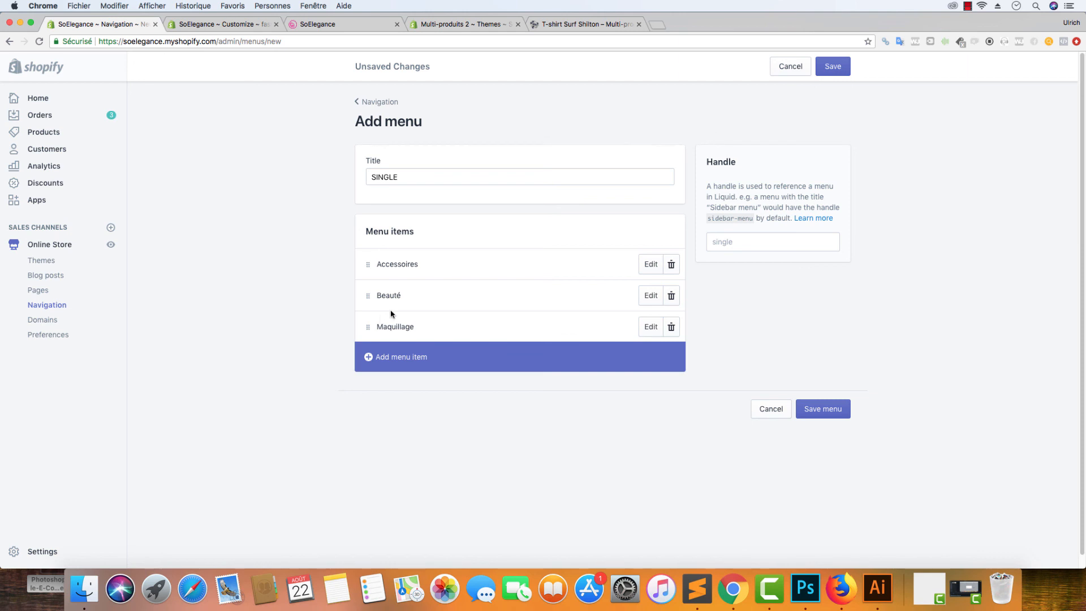
click(838, 71)
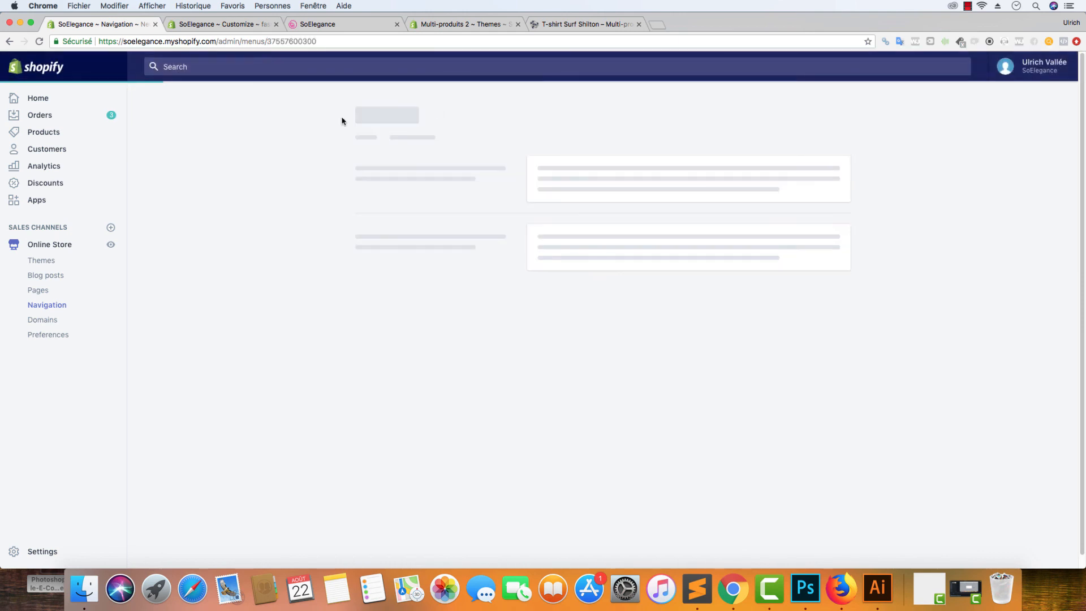
- Review the saved SINGLE menu from the store's list of navigation menus, and return to that list
click(390, 102)
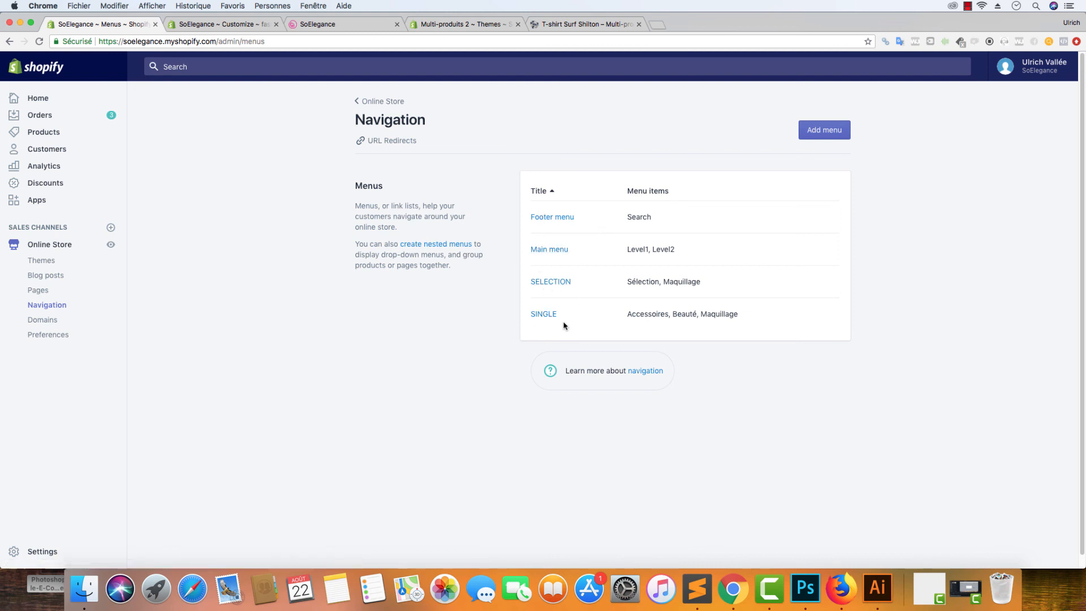
click(548, 315)
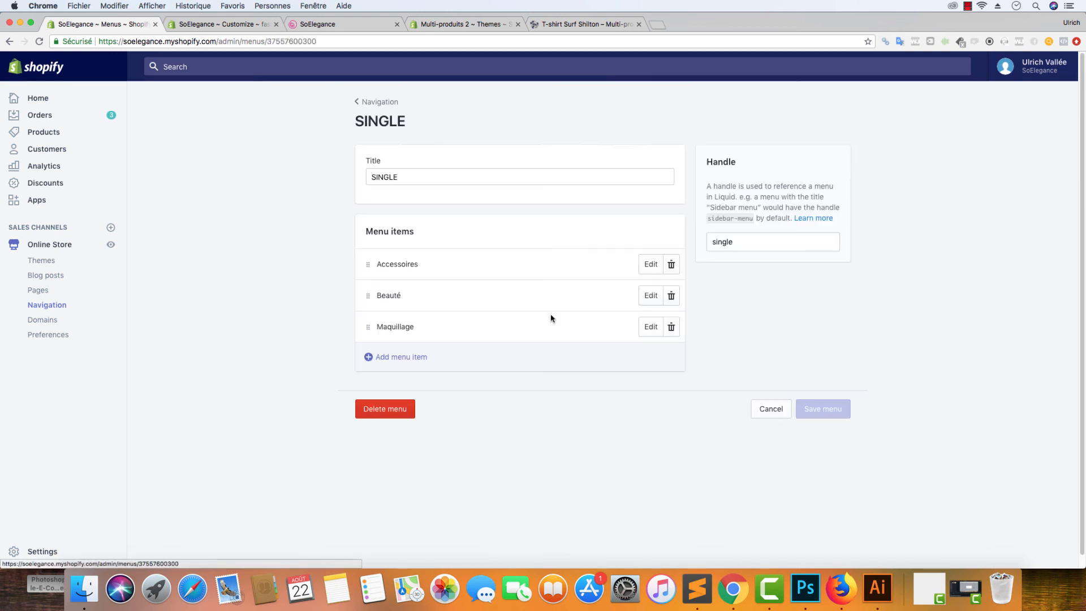
click(62, 245)
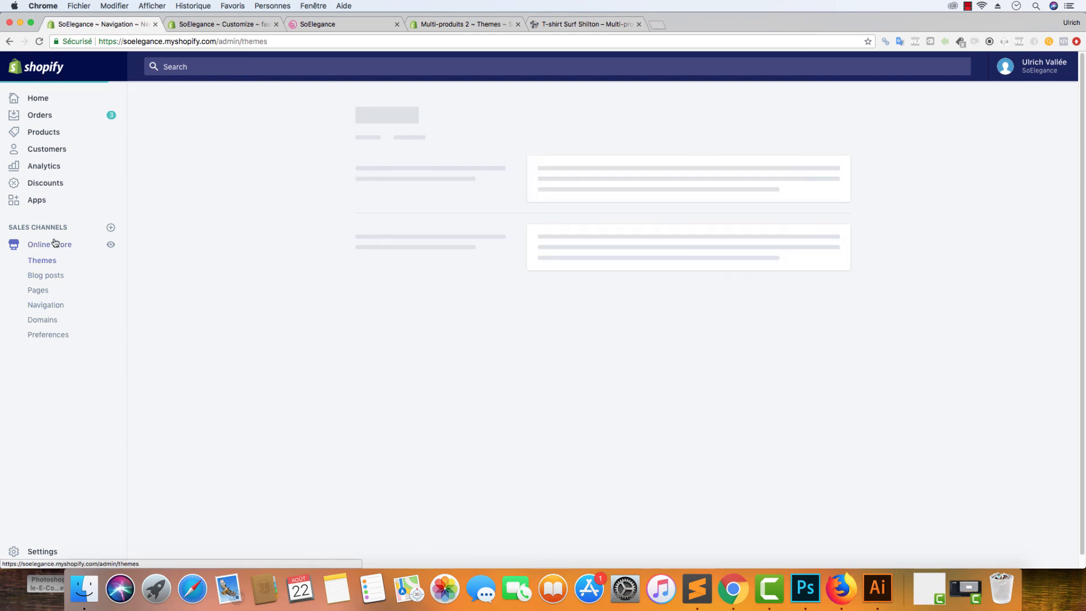
click(47, 305)
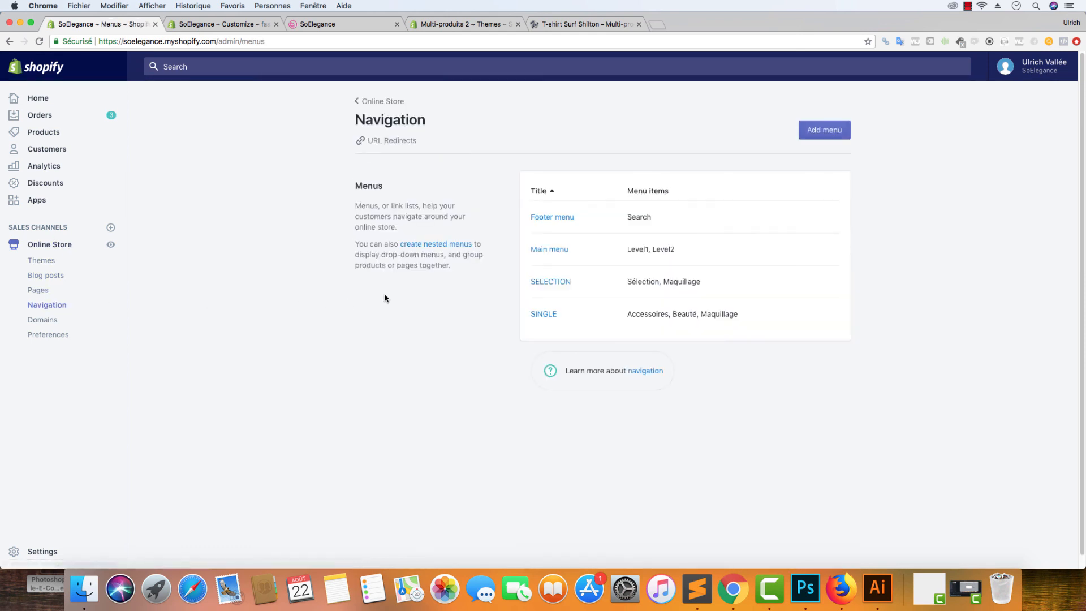